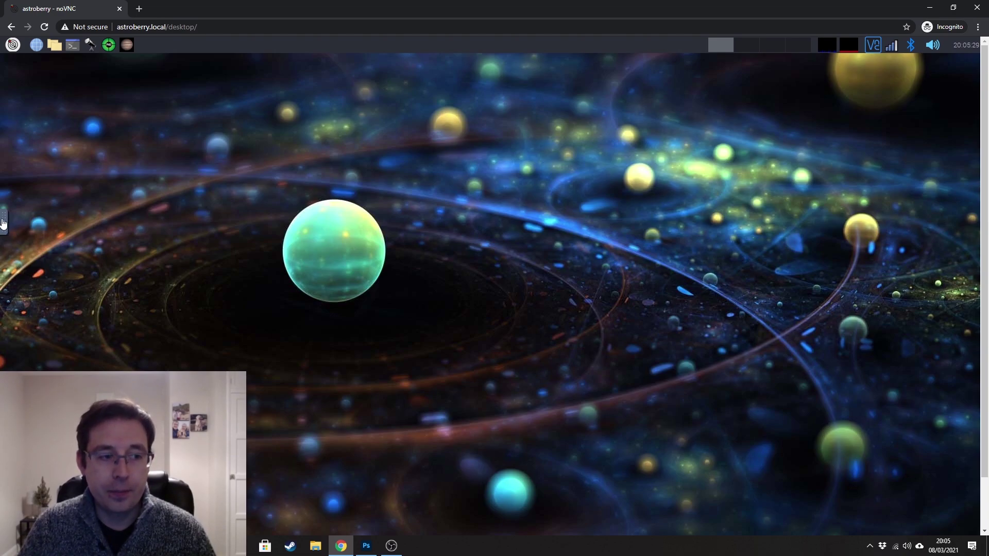
Open INDI Web Manager from the noVNC sidebar and review the Canon DSLR and ZWO CCD drivers
left_click(3, 223)
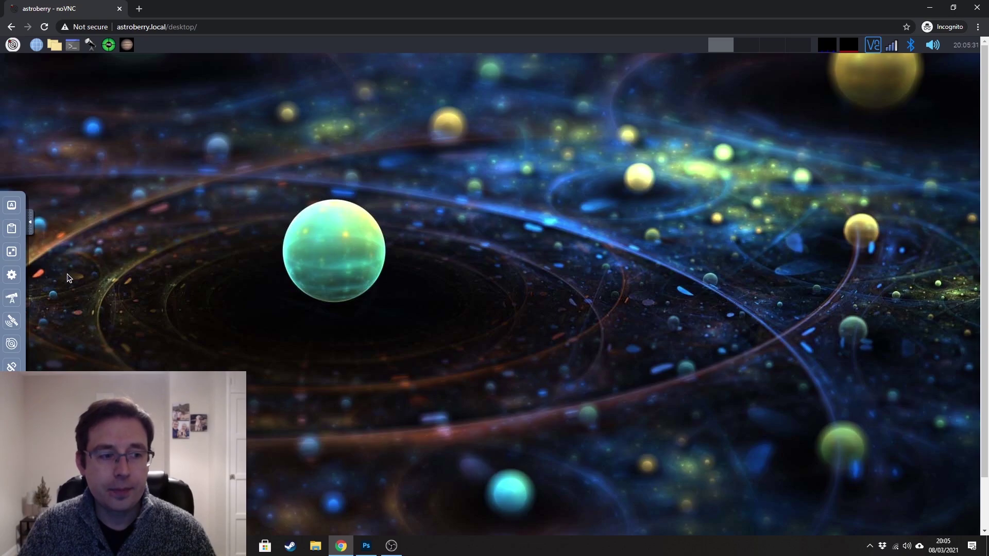
left_click(12, 298)
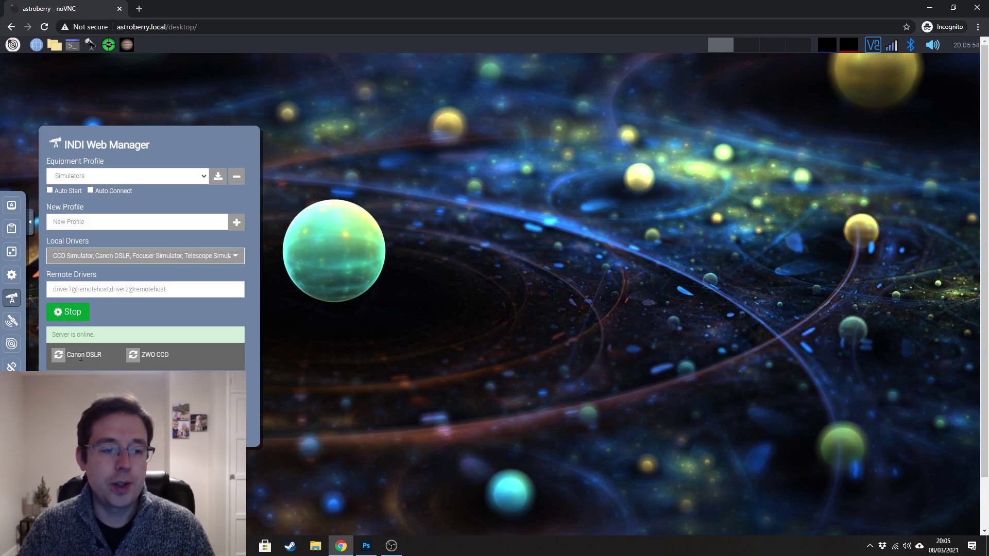
left_click_drag(67, 354, 168, 354)
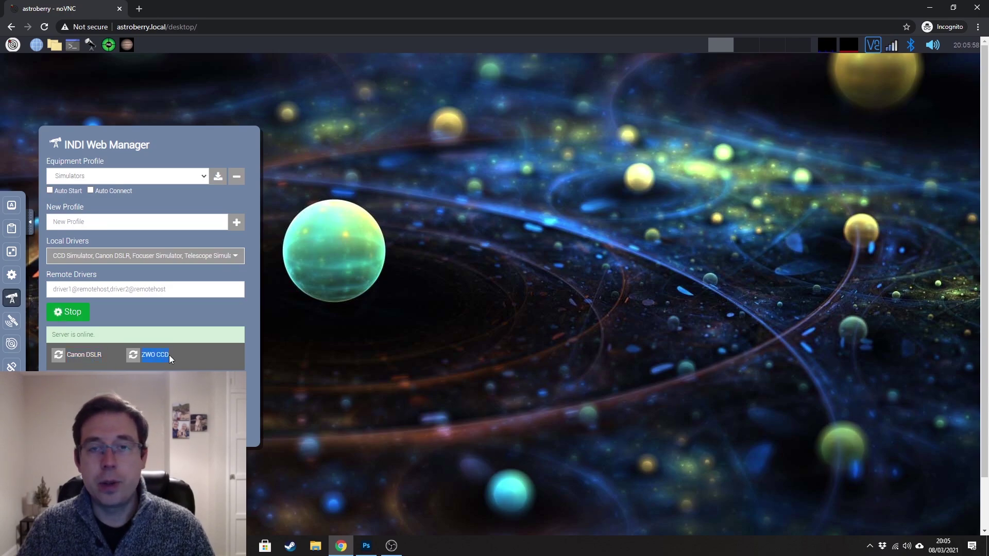
left_click(184, 364)
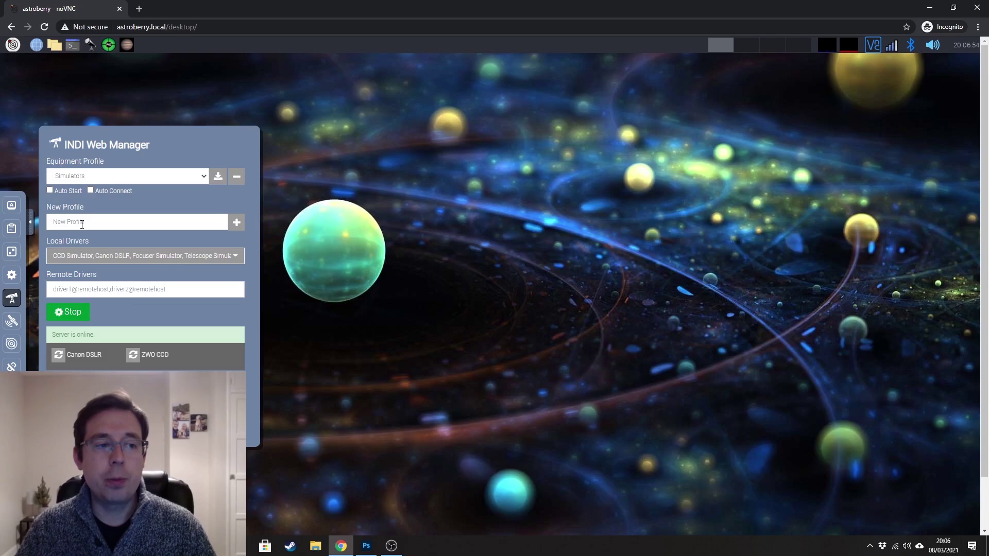
Add an empty profile named 'Test' and stop the running INDI server
left_click(96, 221)
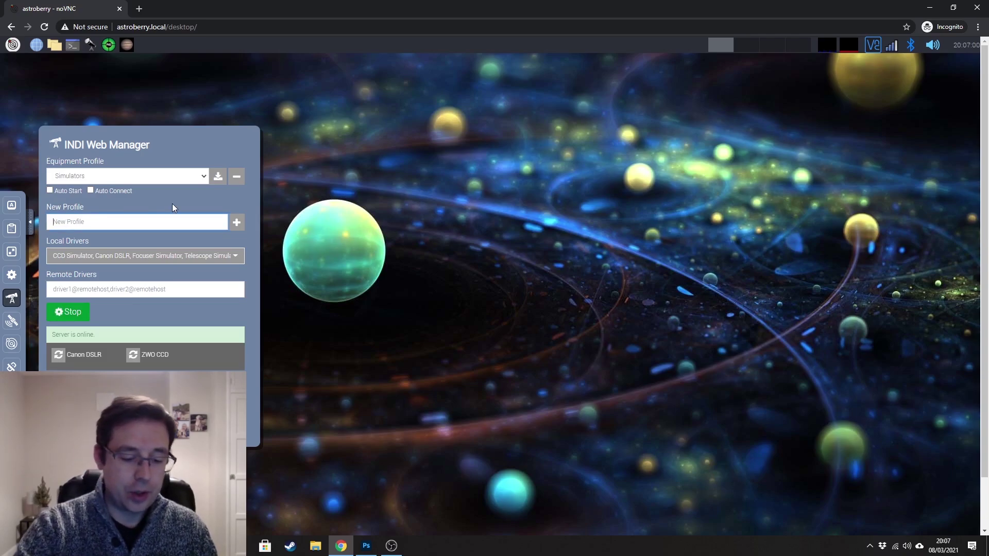
type("Test")
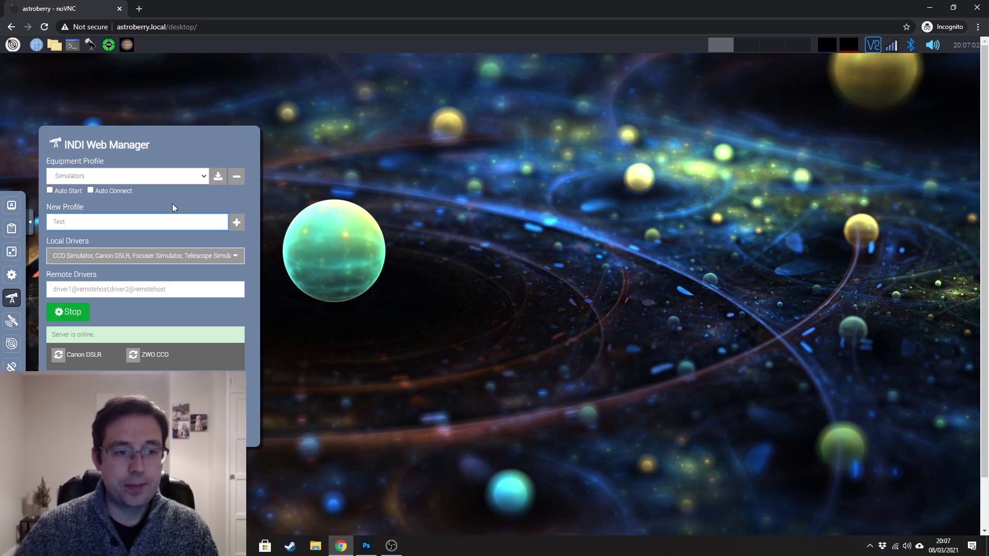
left_click(237, 223)
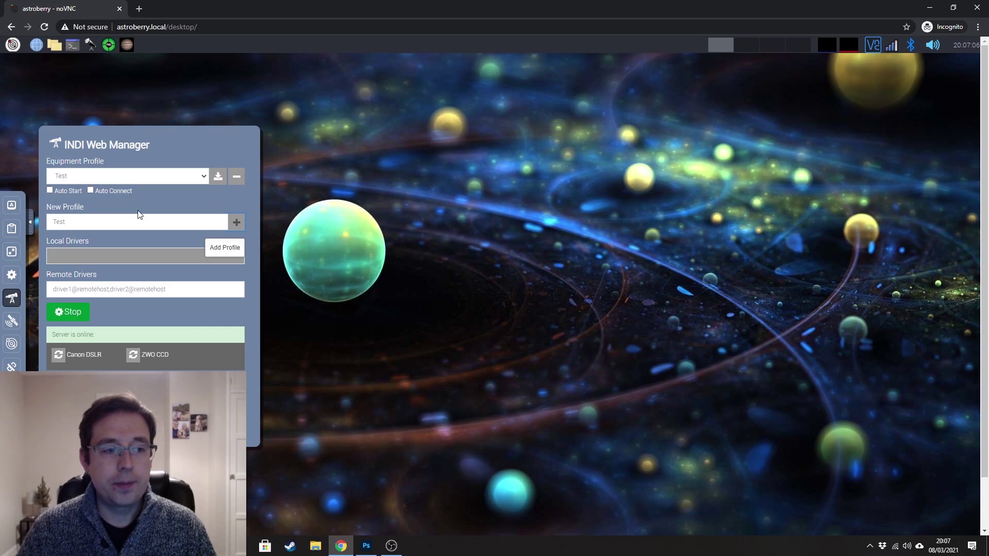
left_click(69, 312)
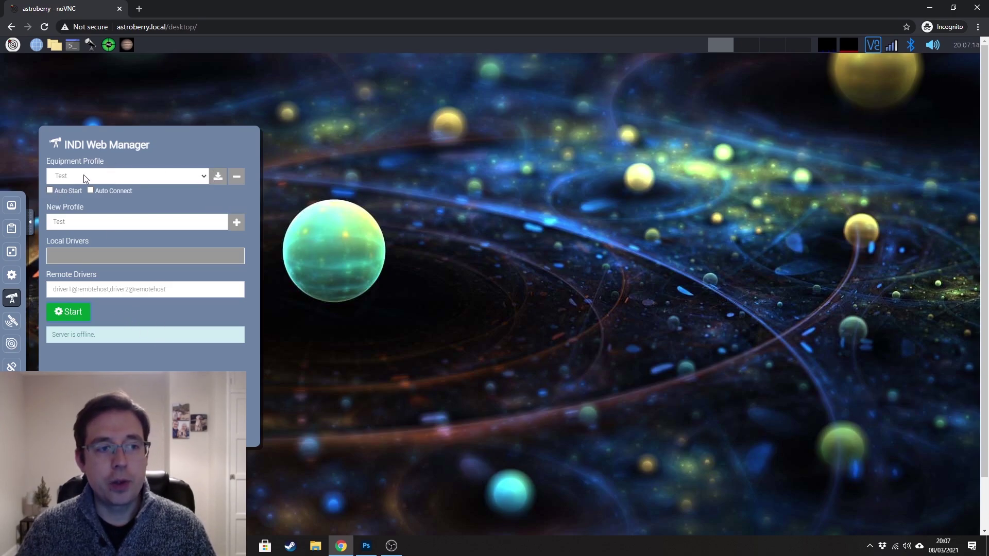
Keep Test selected and add the ZWO CCD ('zwo') and Altair ('alt') local drivers
left_click(172, 177)
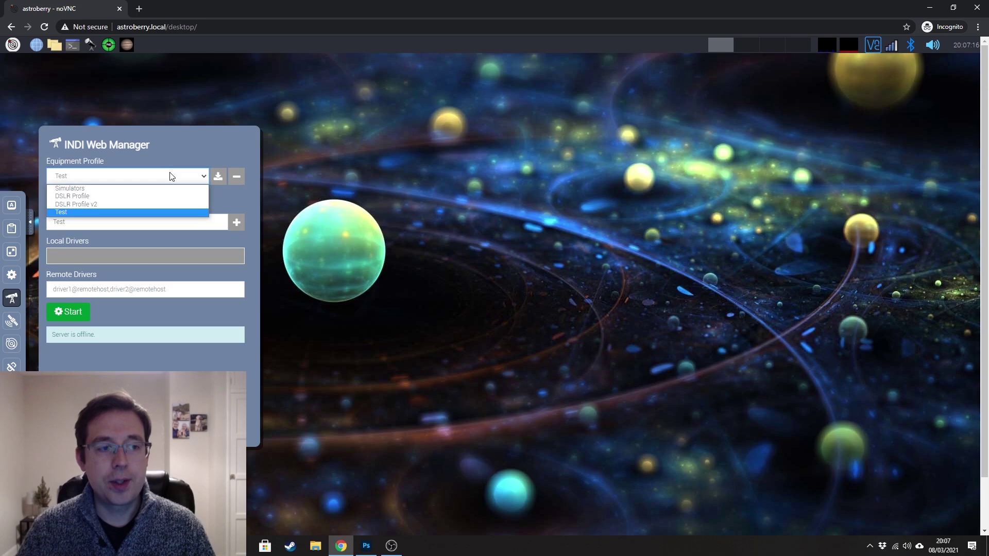
left_click(165, 212)
left_click(163, 261)
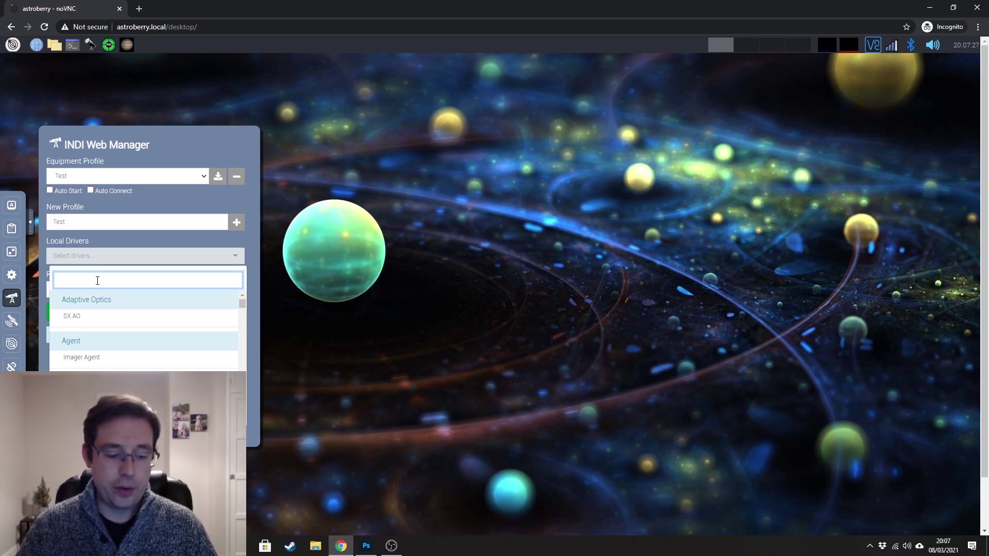
type("zwo")
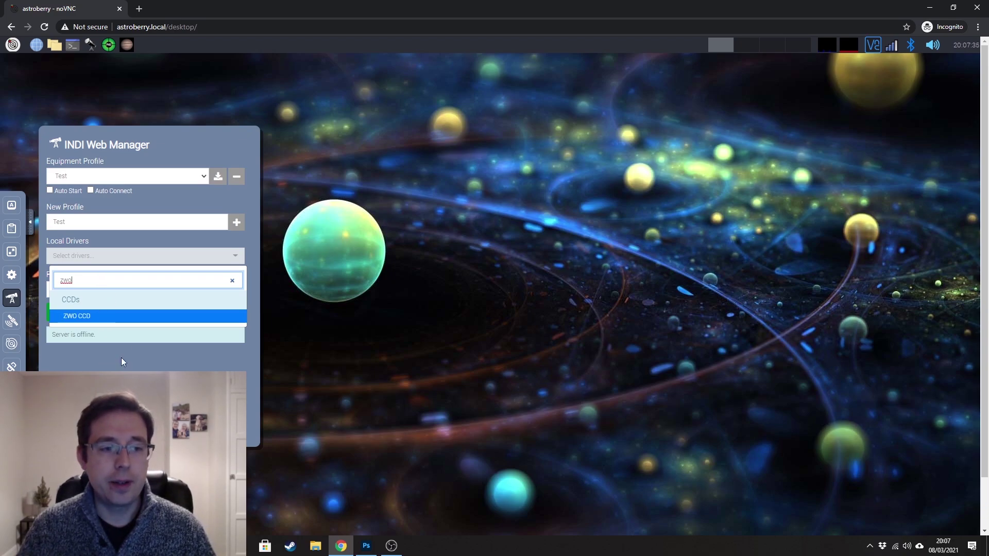
left_click(77, 316)
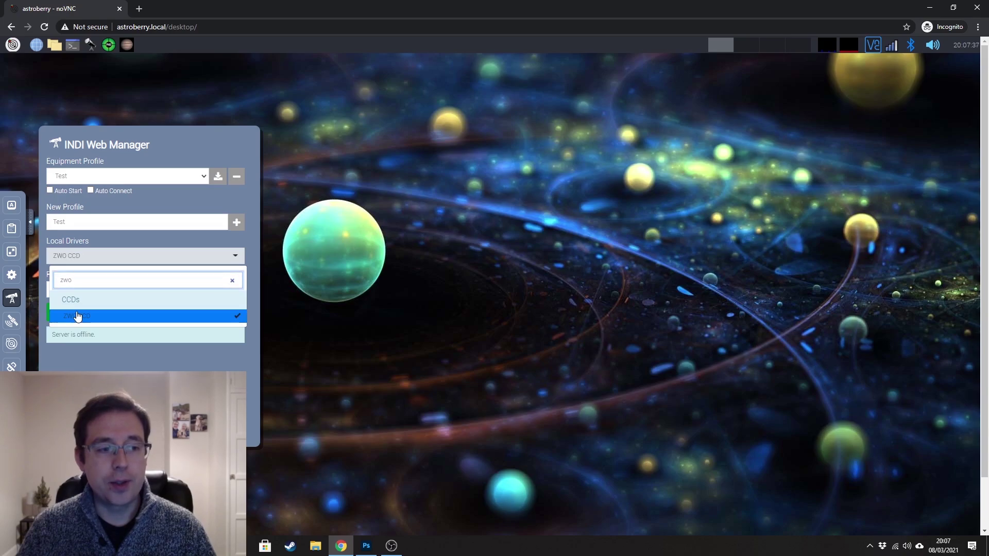
left_click(98, 353)
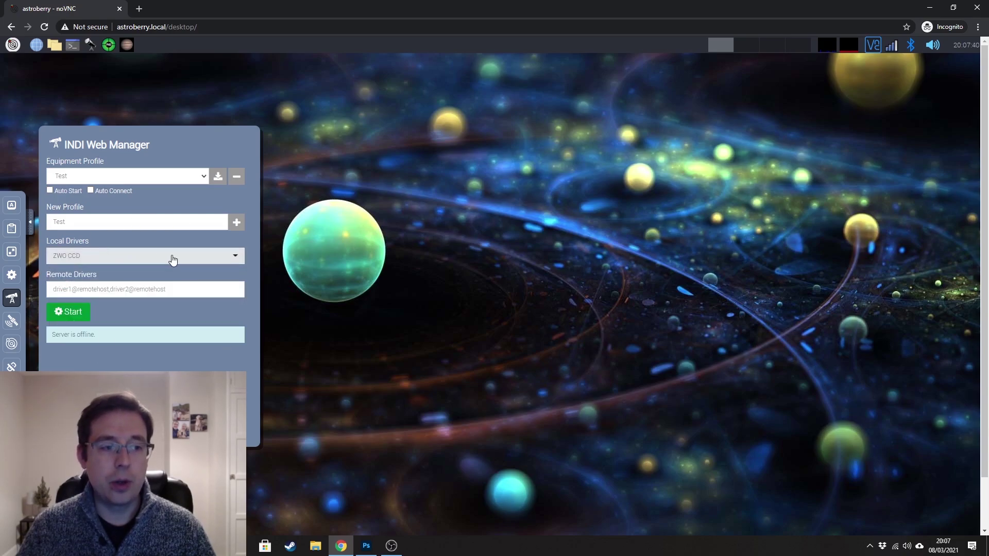
left_click(205, 256)
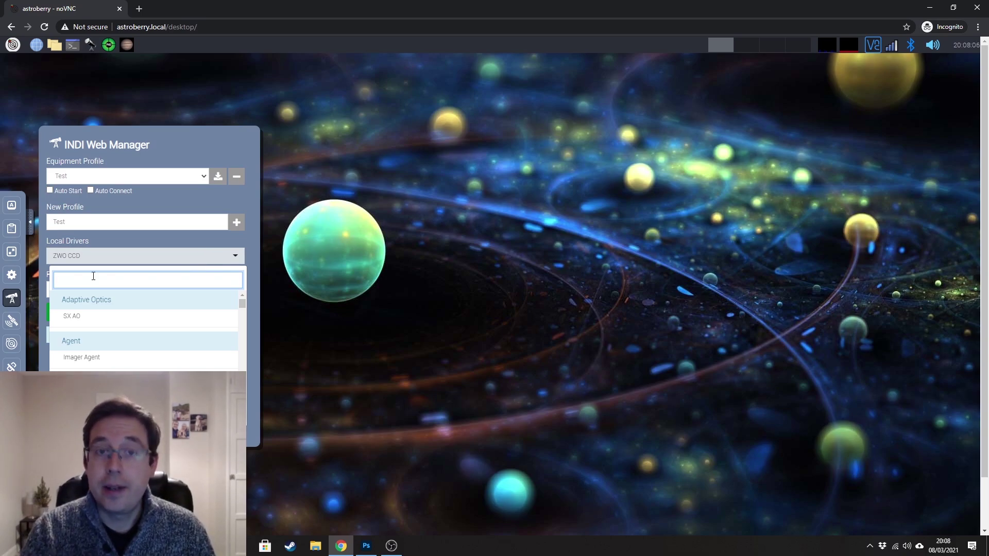
type("alt")
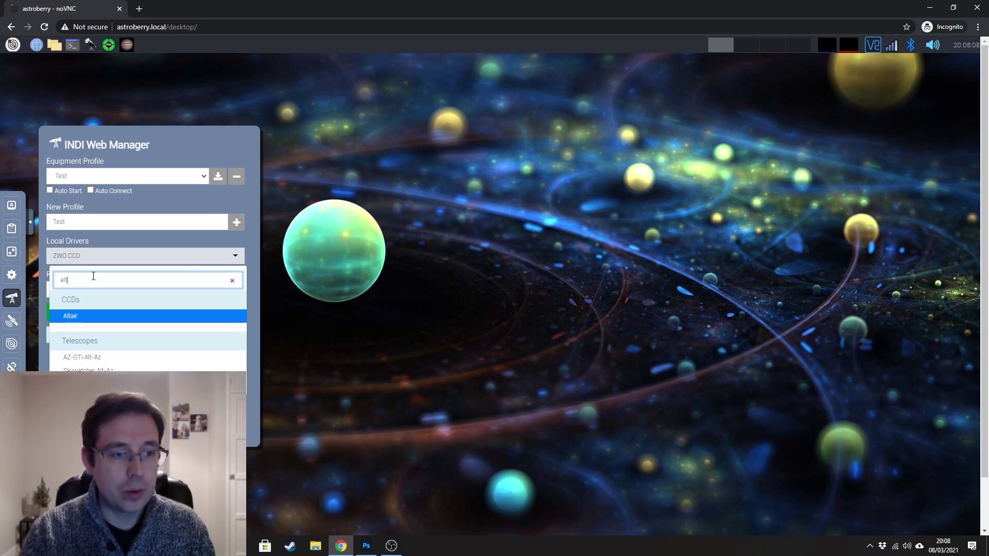
left_click(77, 320)
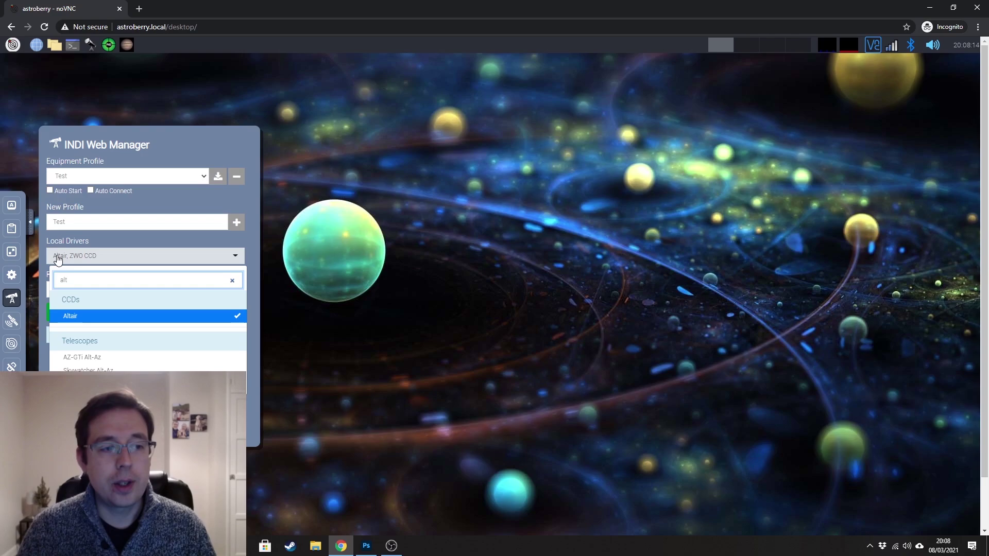
left_click(253, 269)
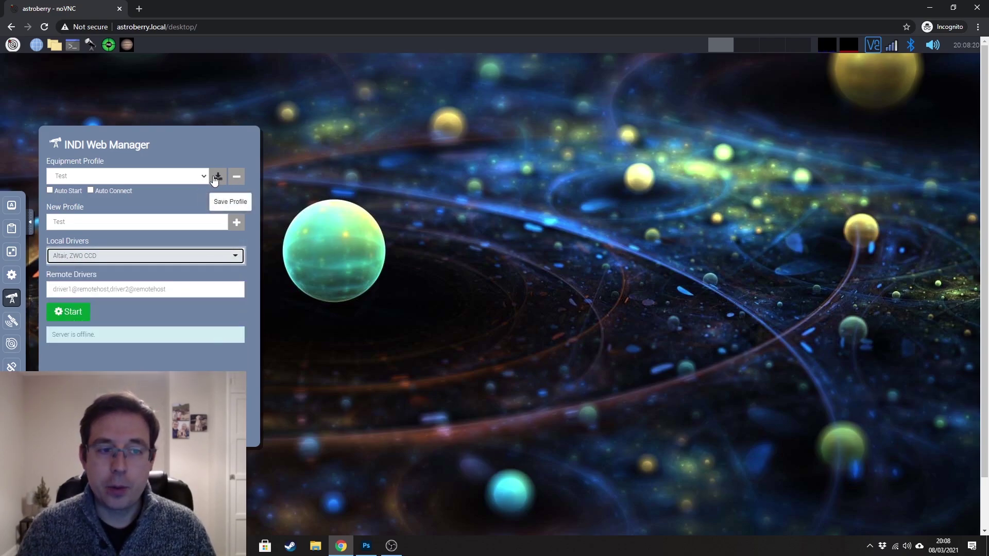
Save Test, start the INDI server on DSLR Profile v2, and close the web manager panel
left_click(218, 178)
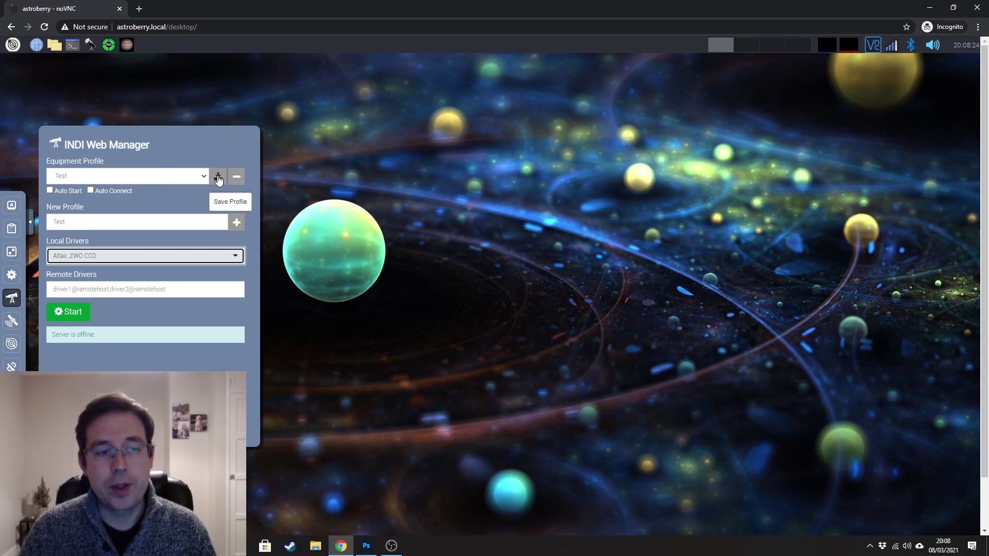
left_click(219, 183)
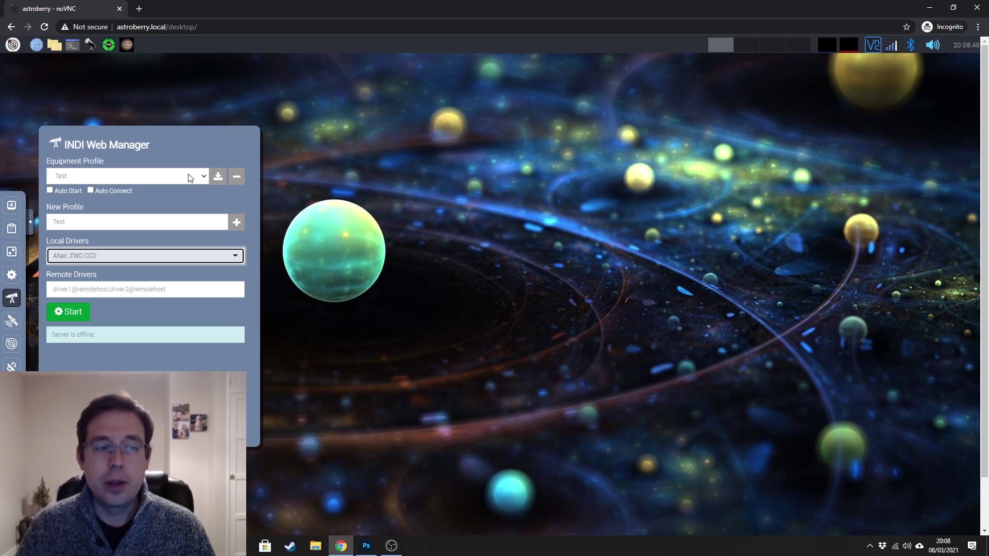
left_click(190, 177)
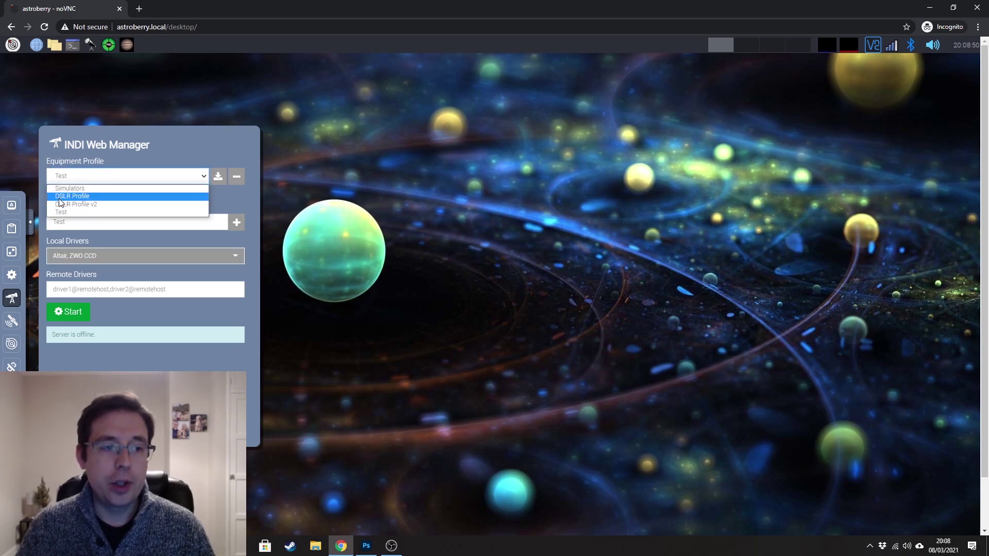
left_click(106, 203)
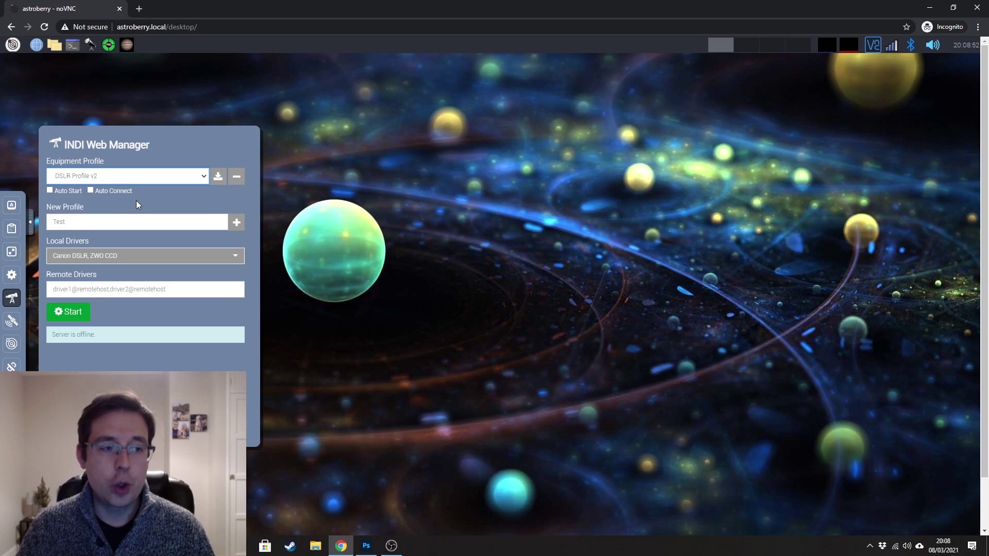
left_click(67, 312)
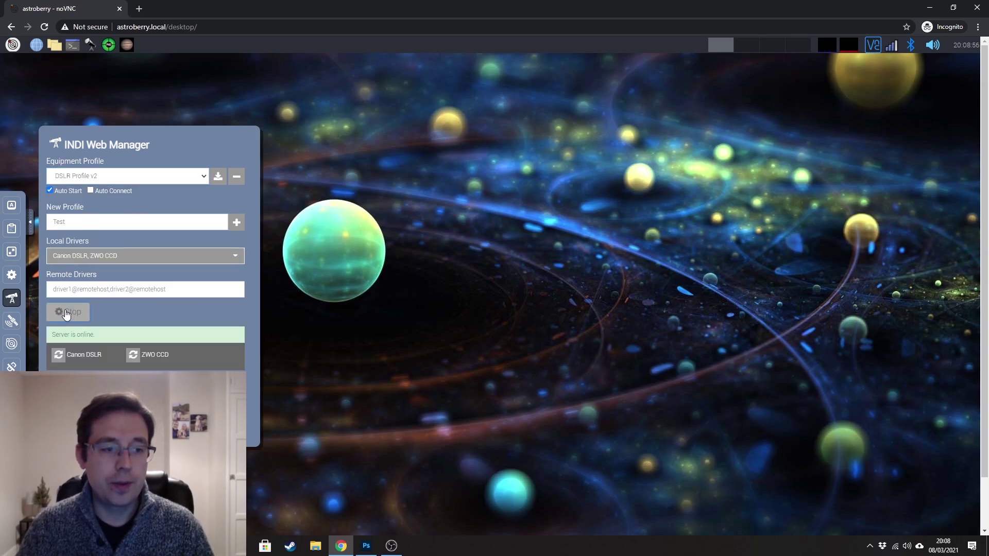
left_click(12, 298)
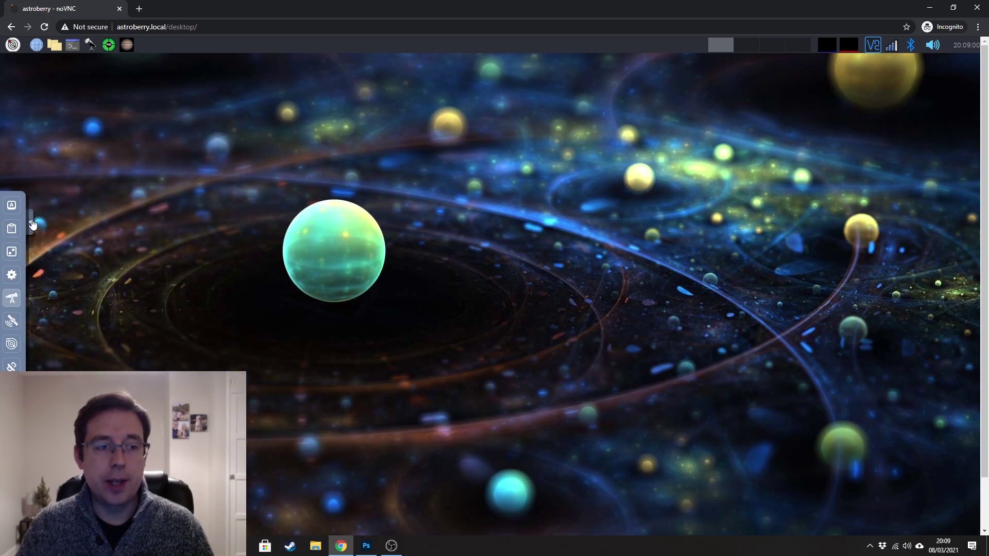
Hide the noVNC control sidebar so only the Astroberry desktop shows
left_click(31, 223)
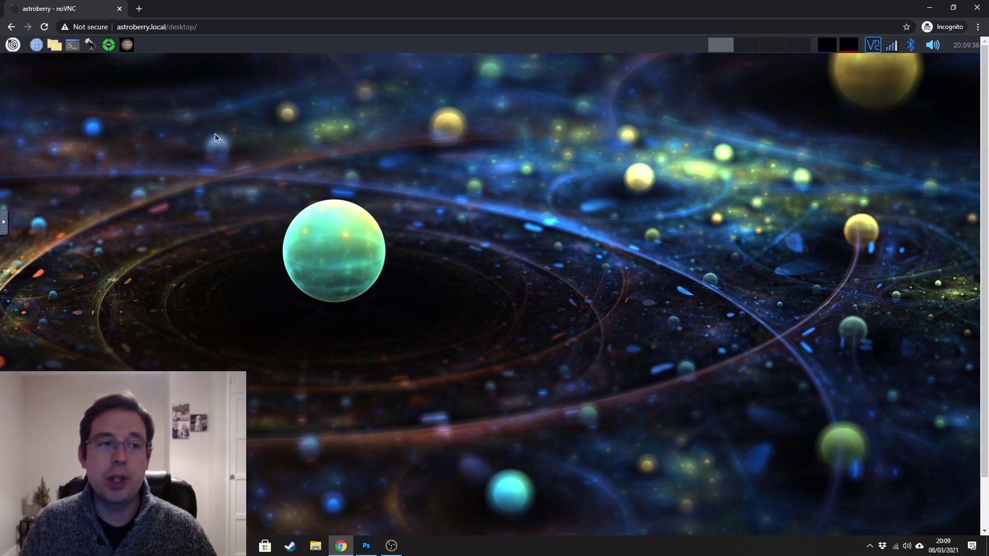
Launch KStars from the top panel and close the Tip of the Day dialog
left_click(91, 47)
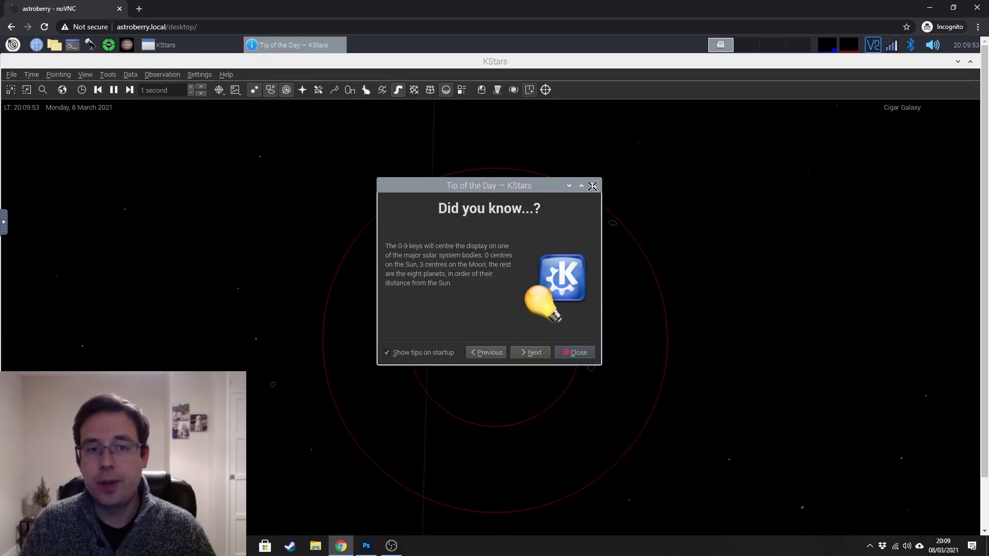
left_click(592, 186)
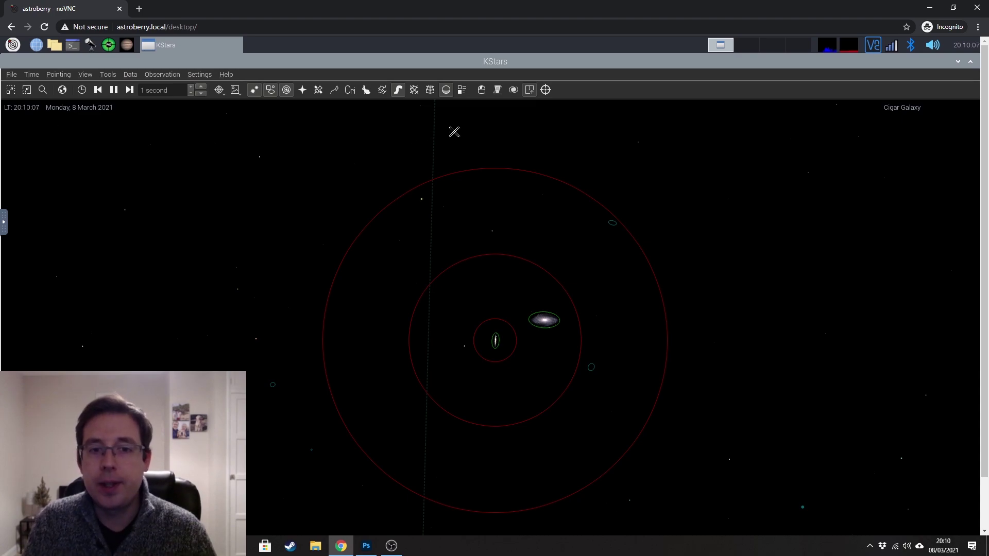
Open the Ekos window and start a new profile in the Profile Editor
left_click(481, 91)
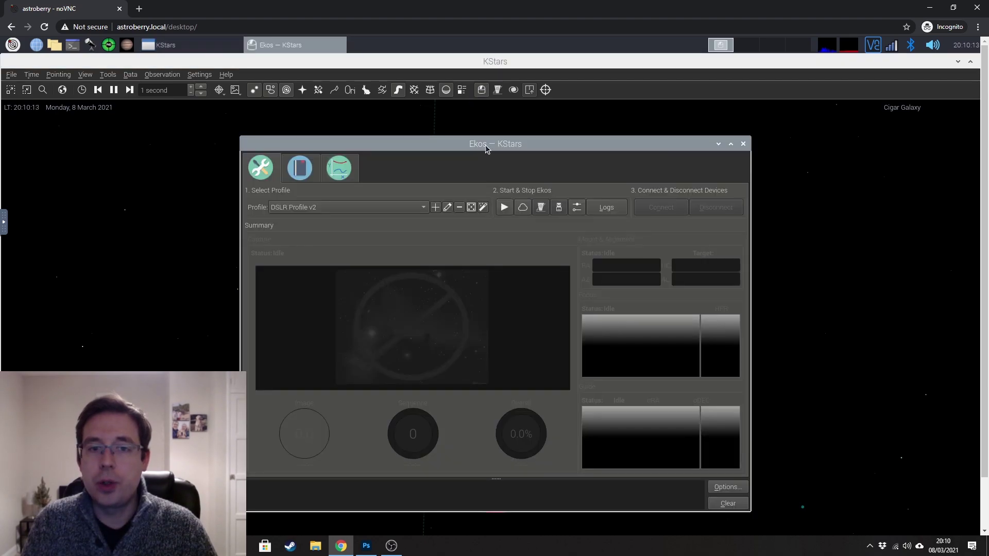
left_click_drag(490, 142, 486, 120)
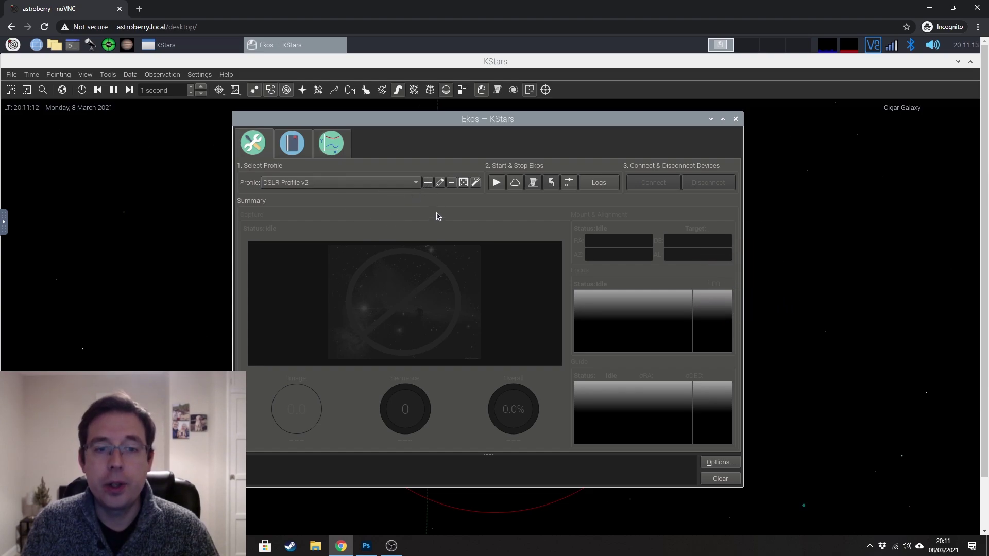
left_click(428, 183)
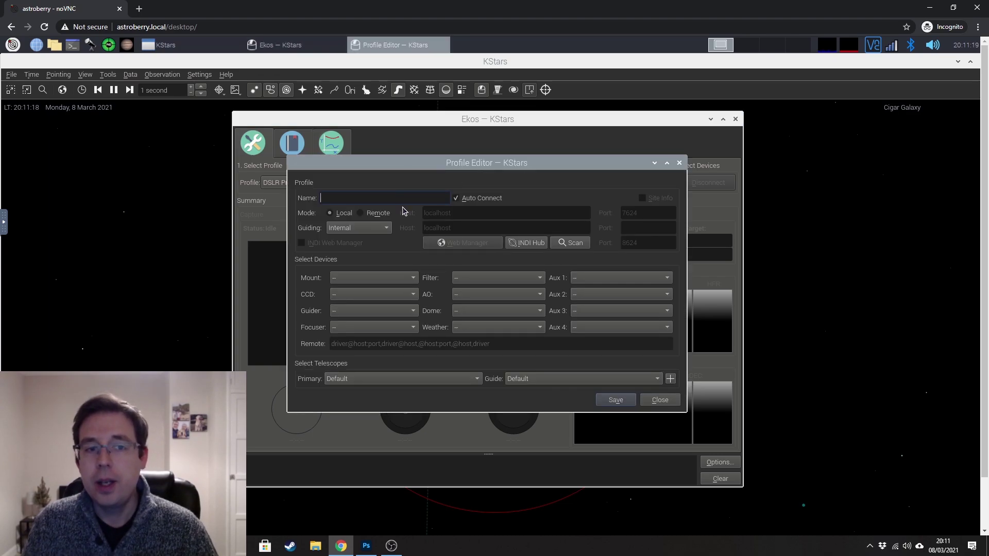
left_click_drag(498, 168, 616, 168)
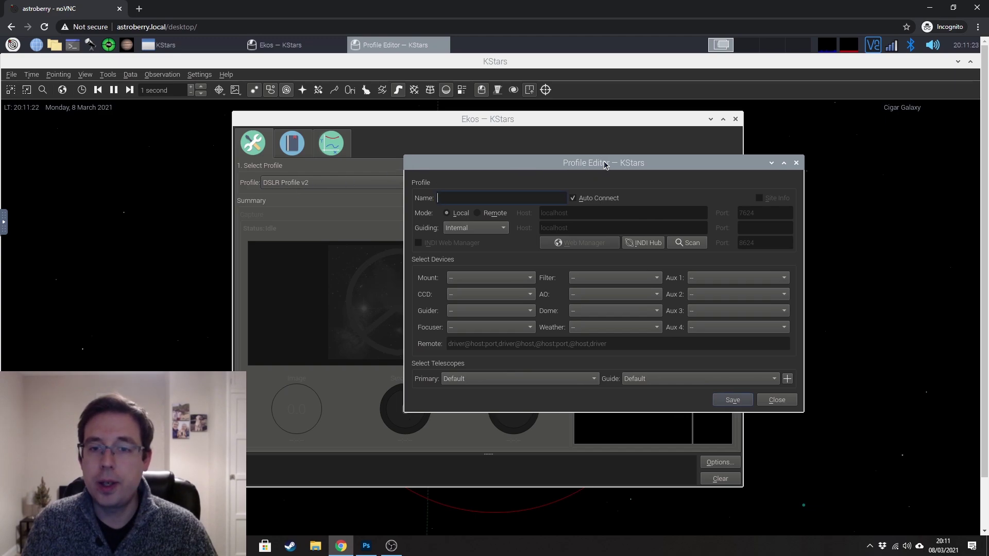
left_click_drag(549, 159, 435, 155)
Name the profile 'Test' and set it to Remote mode with host astroberry.local
left_click(399, 197)
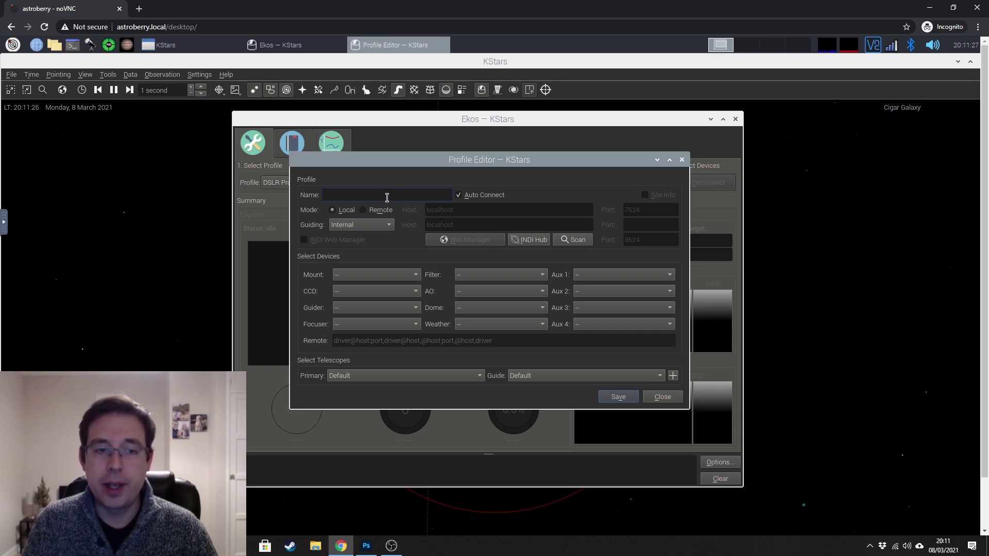
type("T")
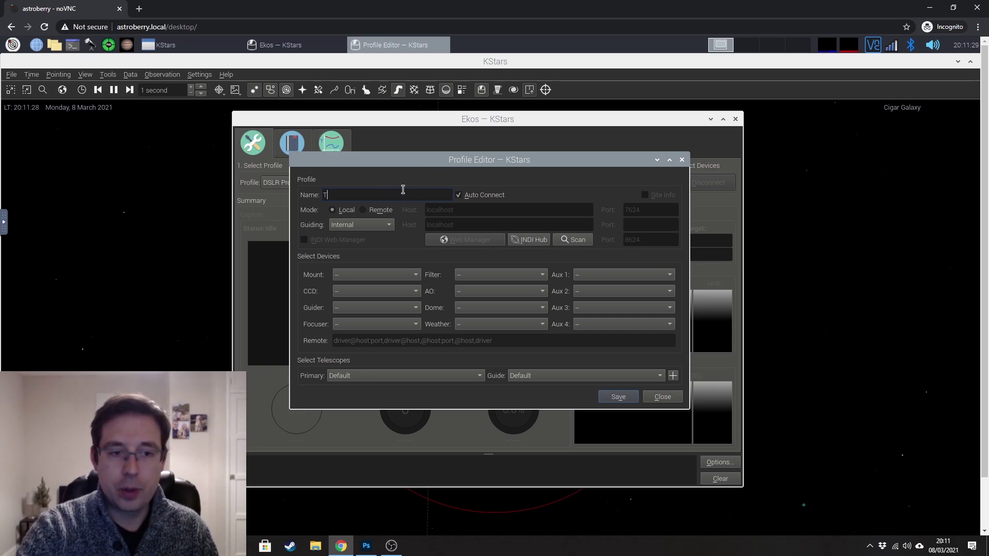
type("est")
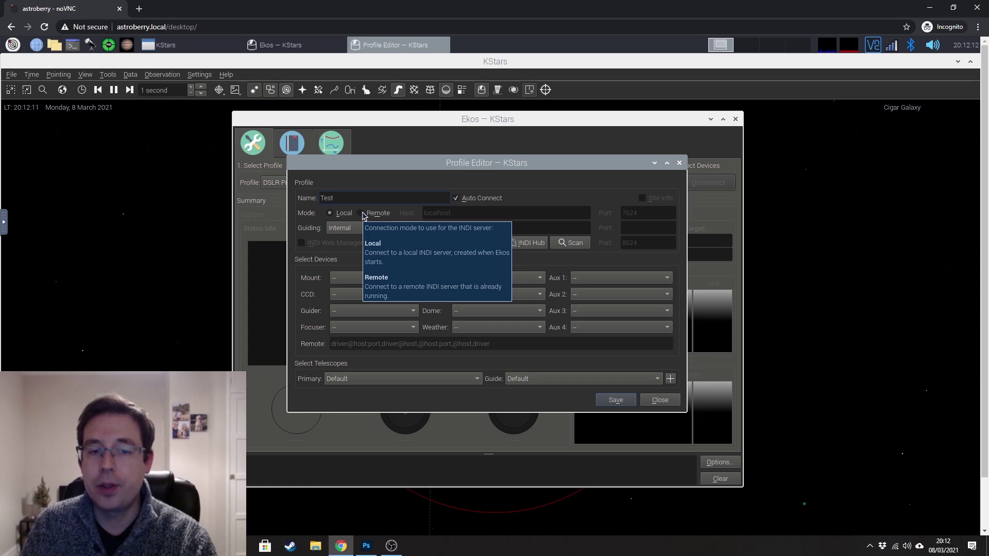
left_click(362, 213)
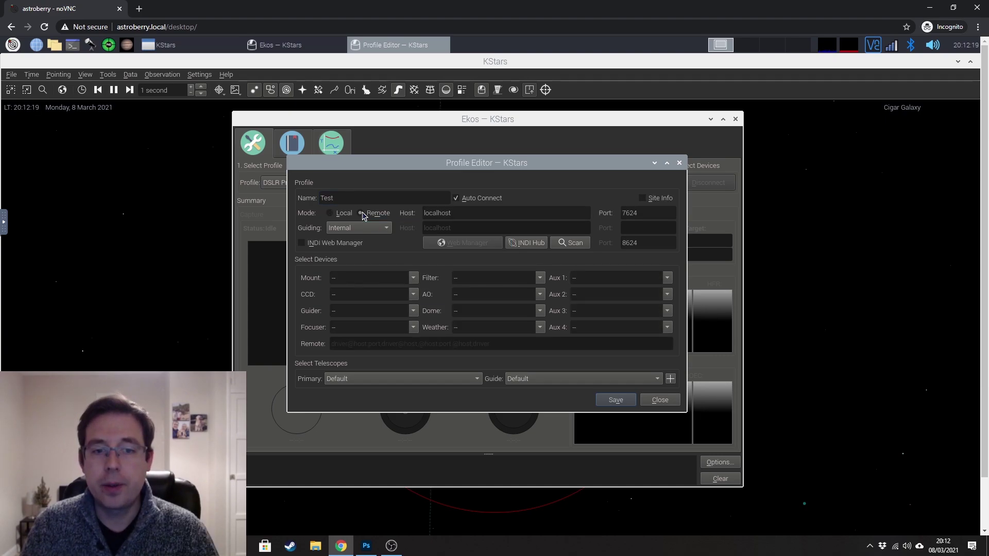
double_click(454, 215)
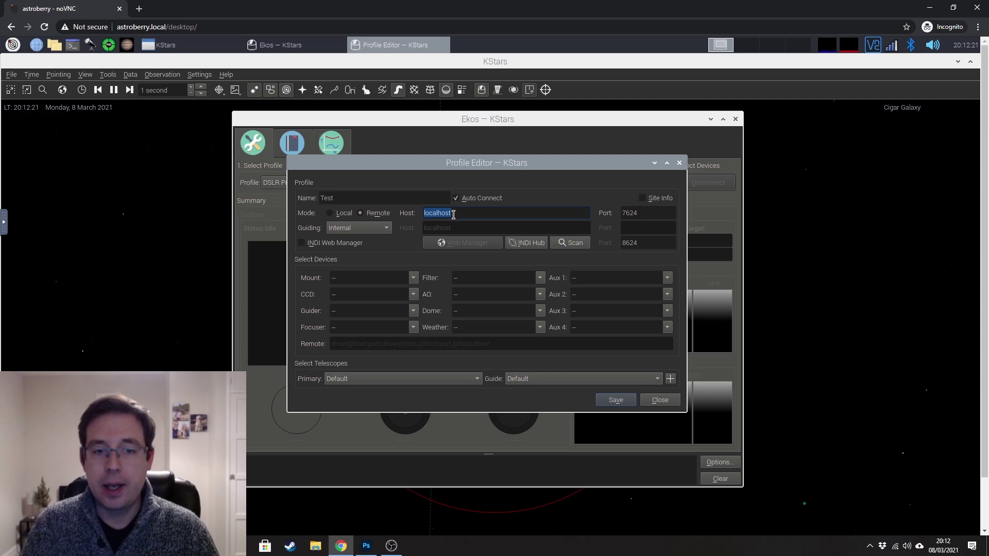
type("astrob")
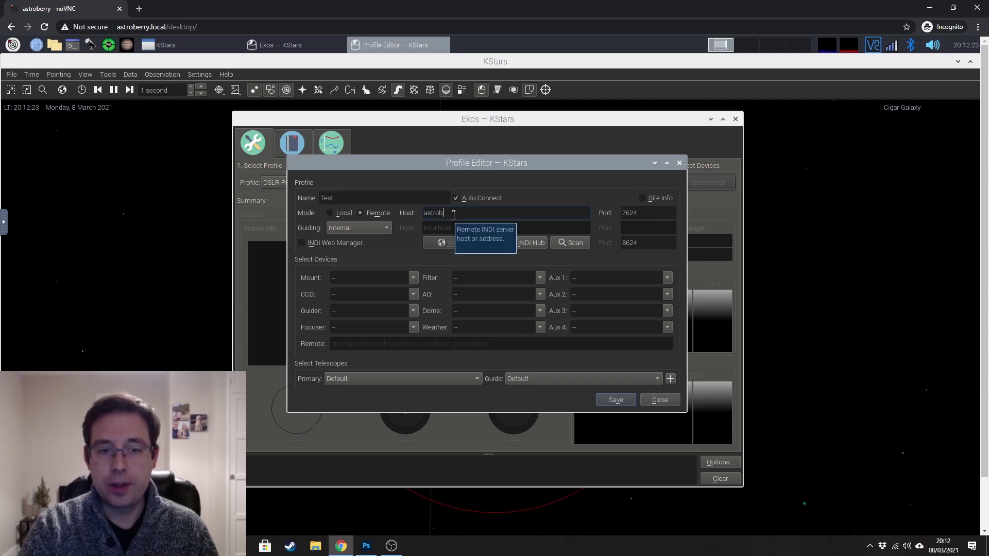
type("erry")
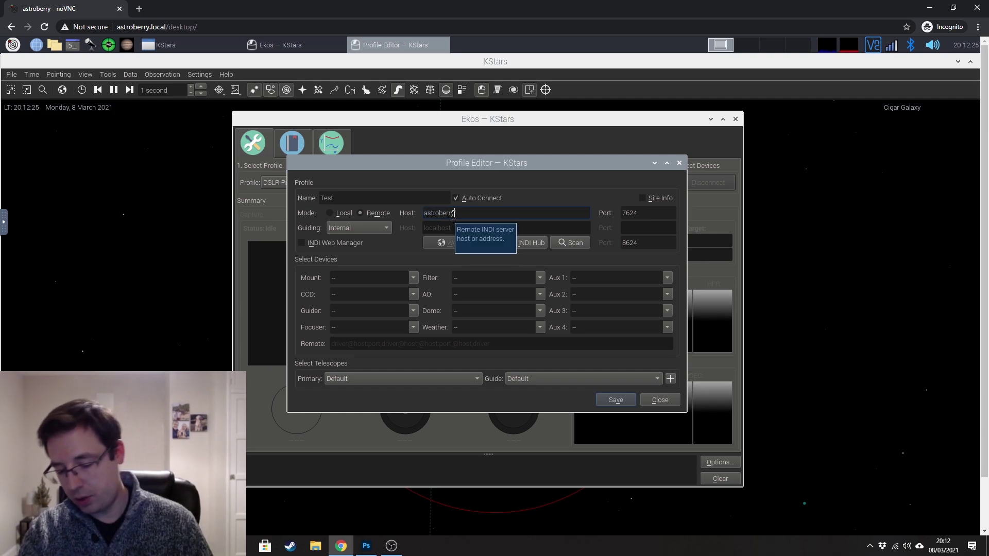
type(".local")
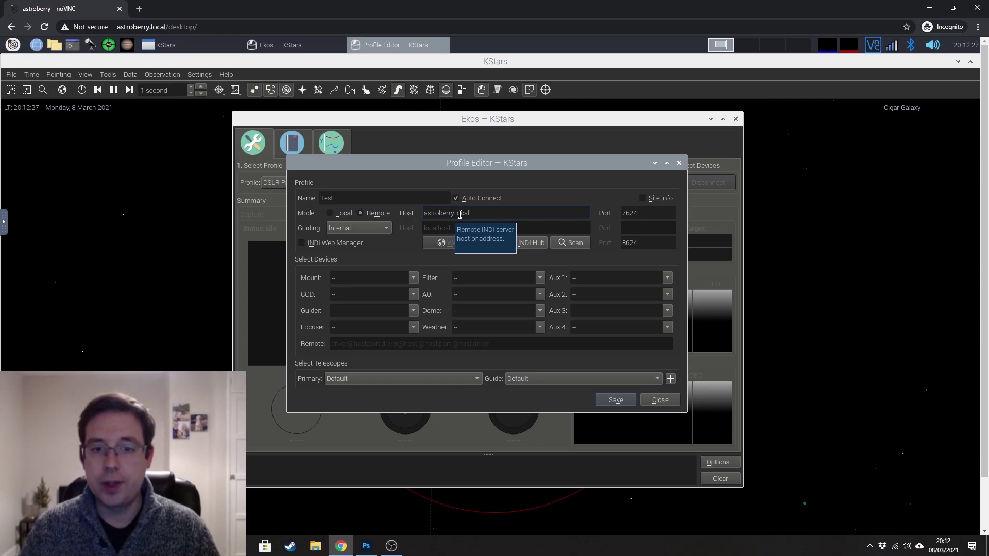
Choose PHD2 for guiding and enable INDI Web Manager
left_click(379, 228)
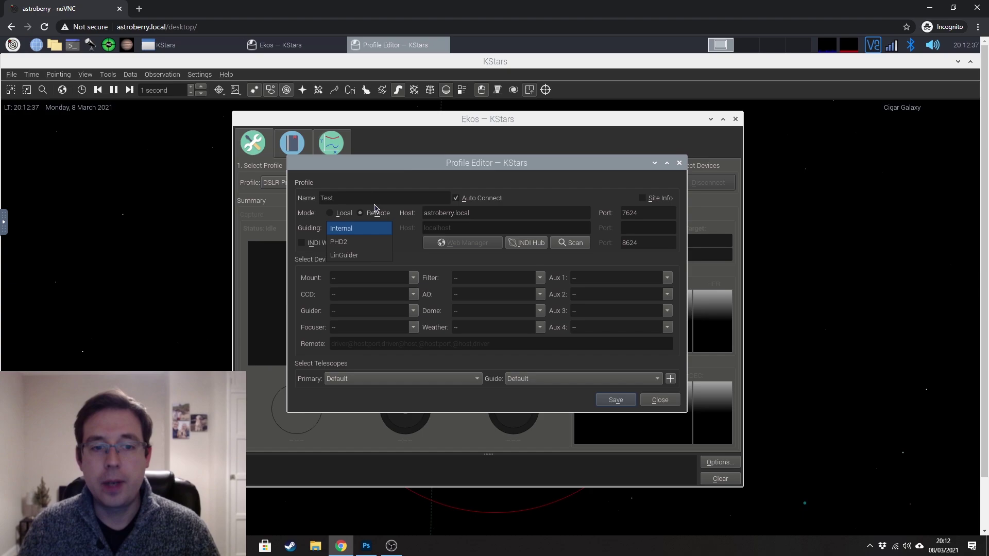
left_click(355, 246)
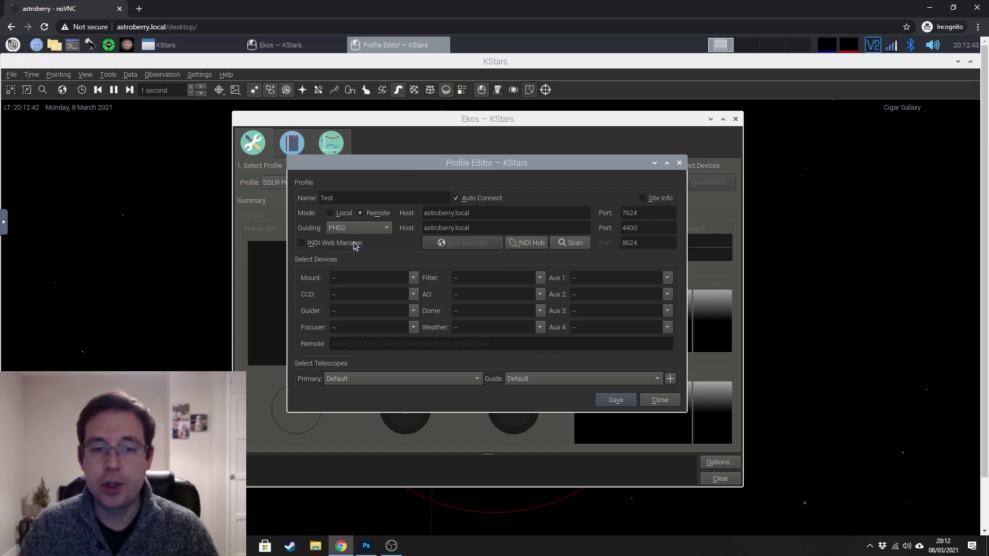
left_click(322, 244)
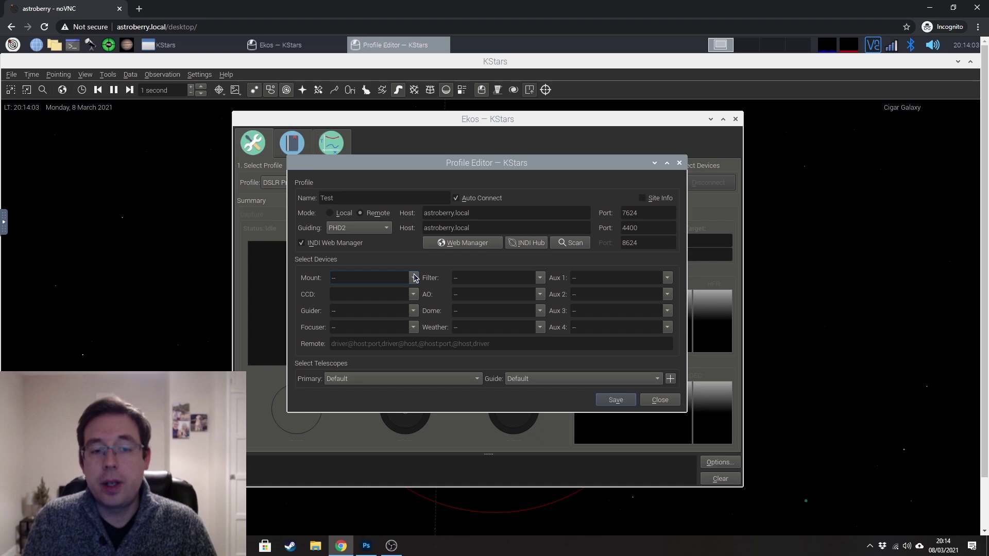
Leave the mount unset and choose Canon DSLR as the main camera
left_click(385, 278)
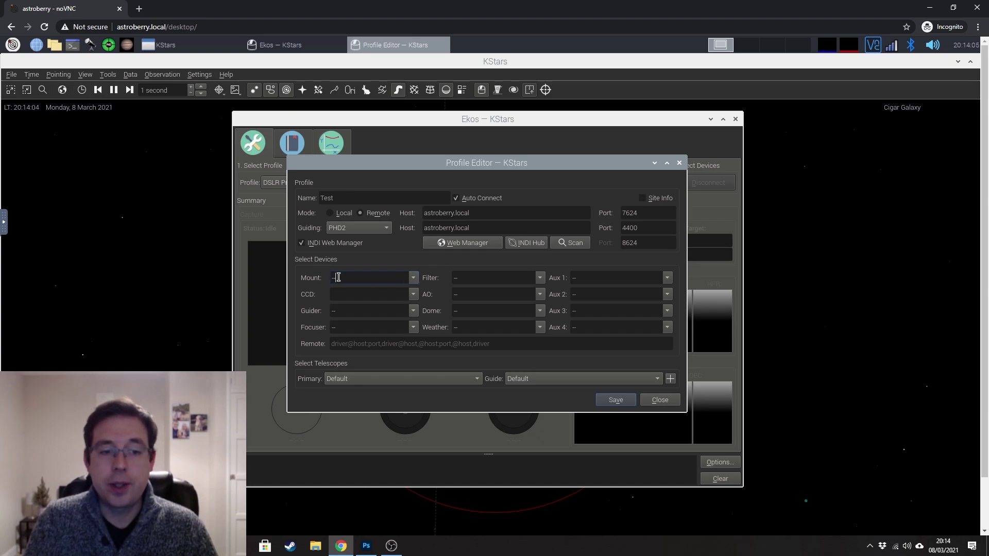
left_click(414, 277)
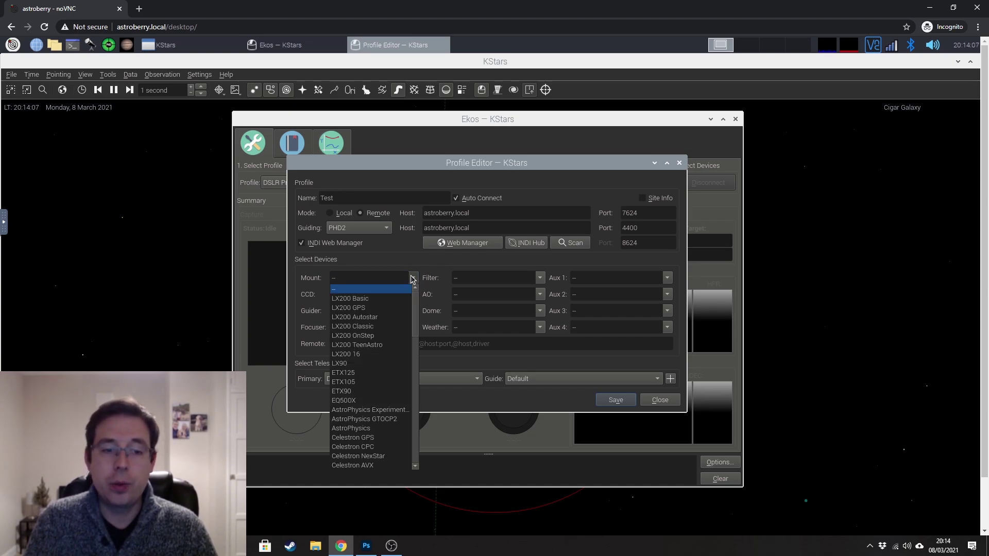
left_click(415, 280)
left_click(368, 294)
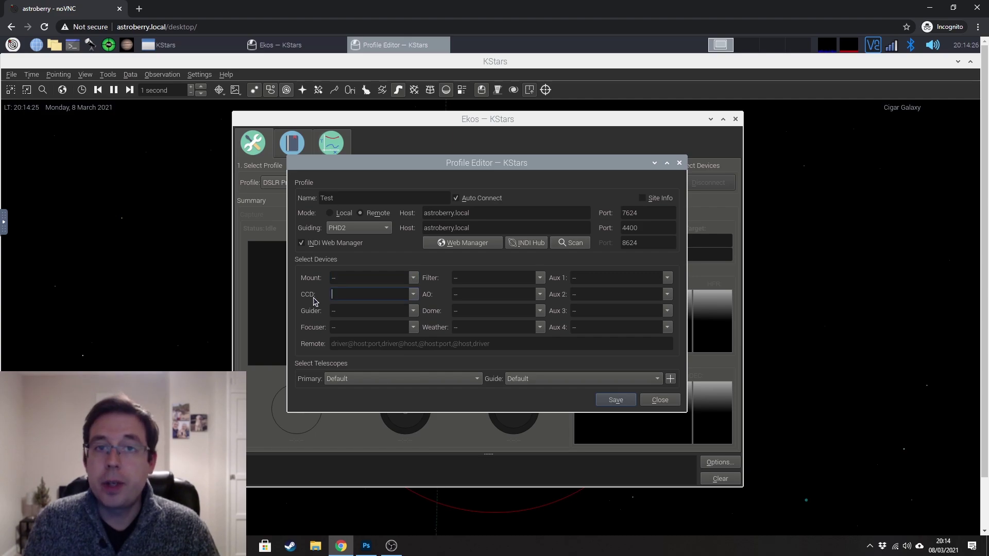
left_click(414, 293)
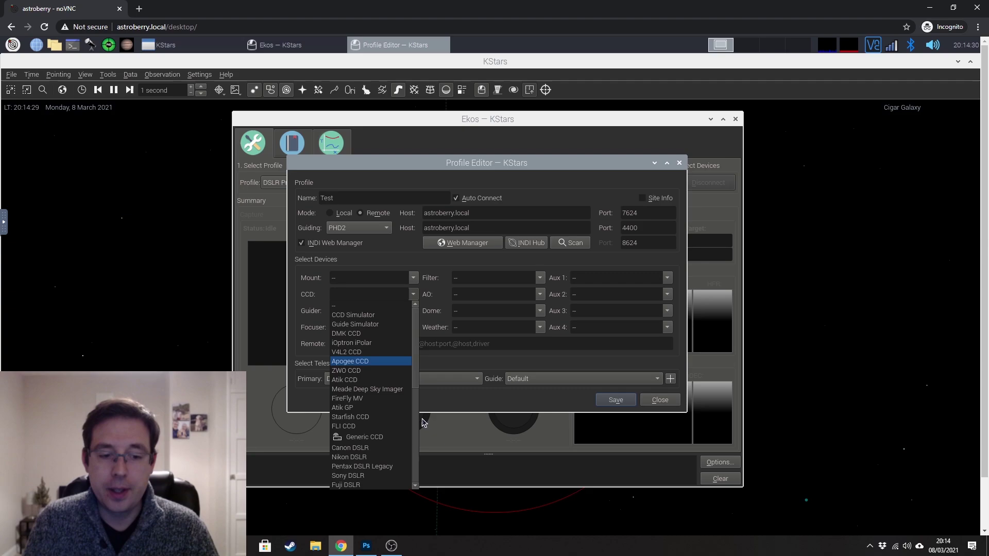
left_click(369, 453)
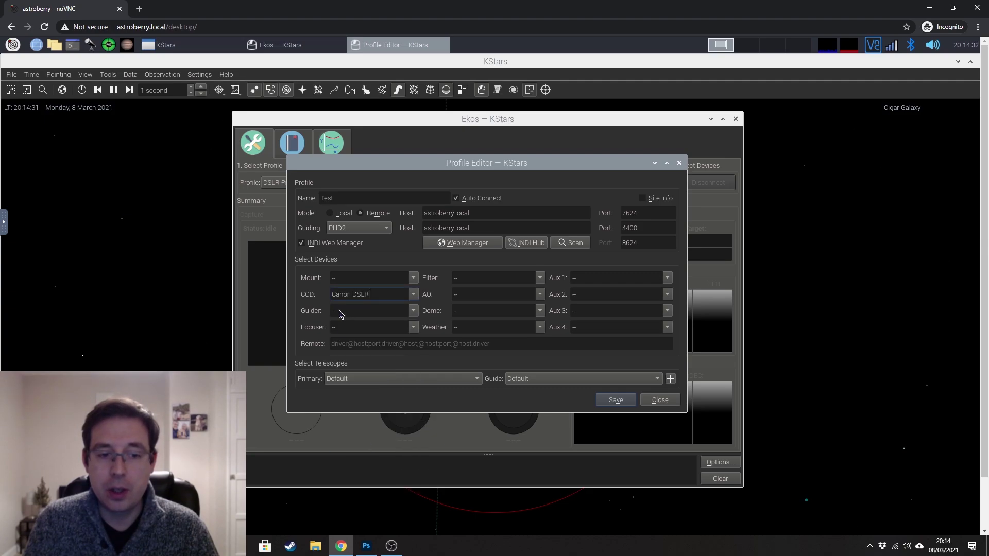
left_click(414, 293)
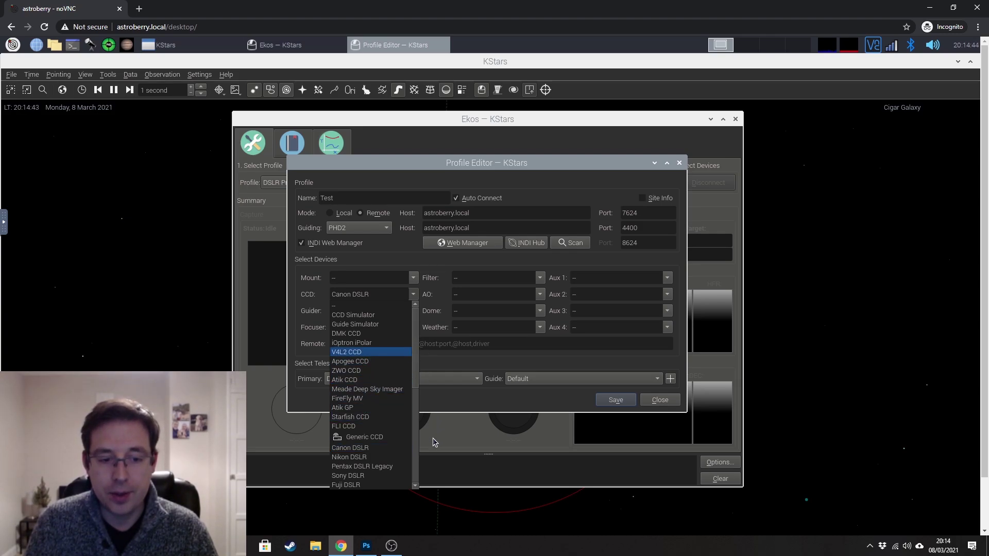
left_click(363, 453)
Set the guider to ZWO CCD, leaving focuser and dome empty
left_click(413, 312)
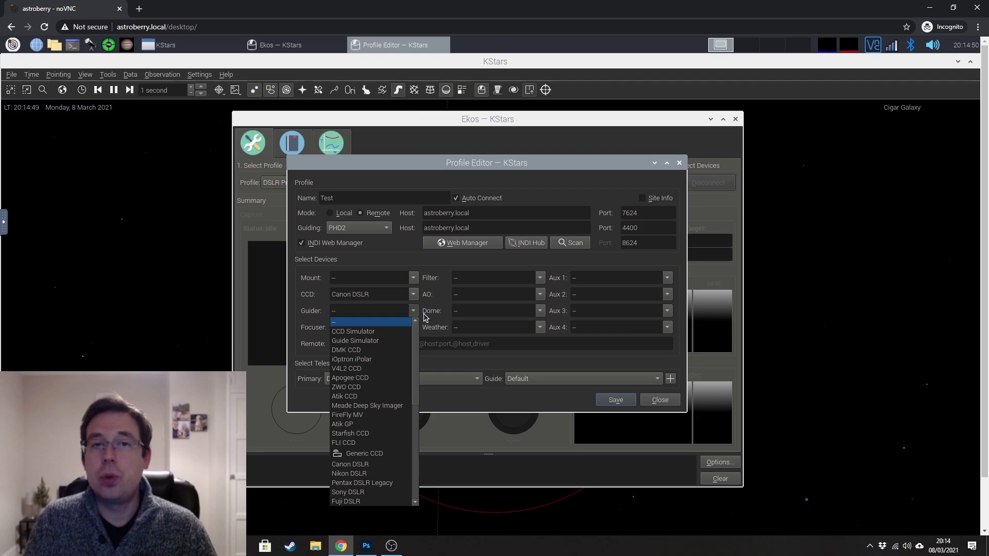
left_click(356, 390)
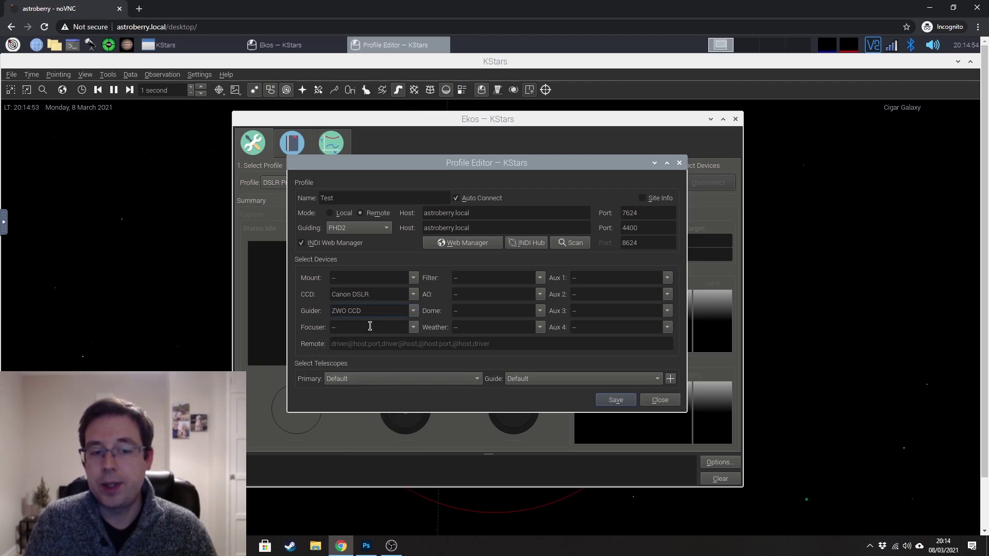
left_click(414, 327)
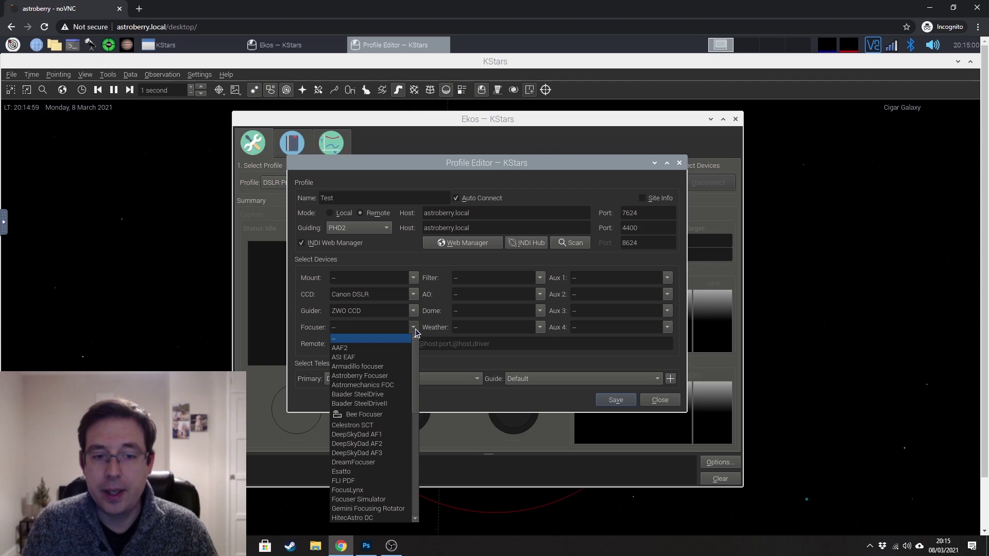
left_click(360, 339)
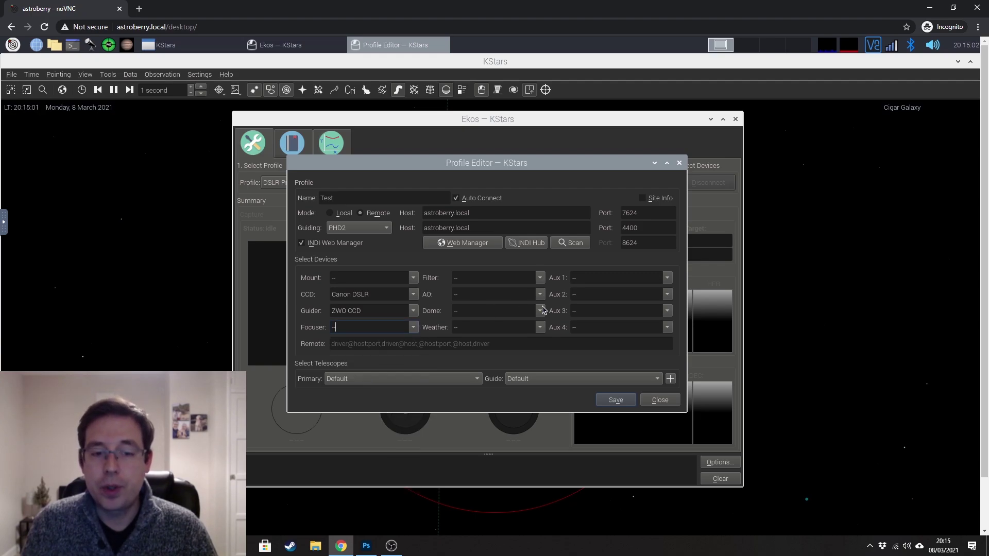
left_click(541, 312)
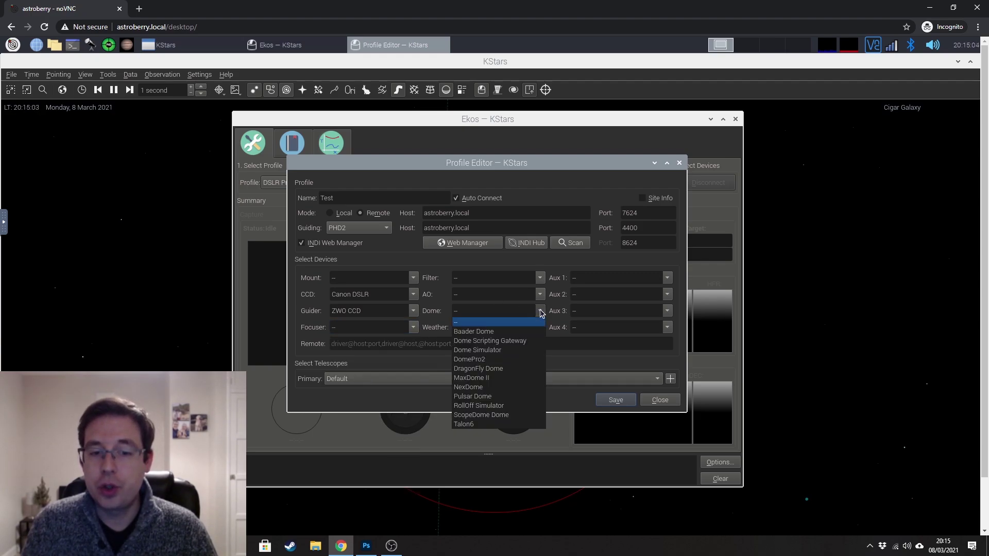
left_click(541, 312)
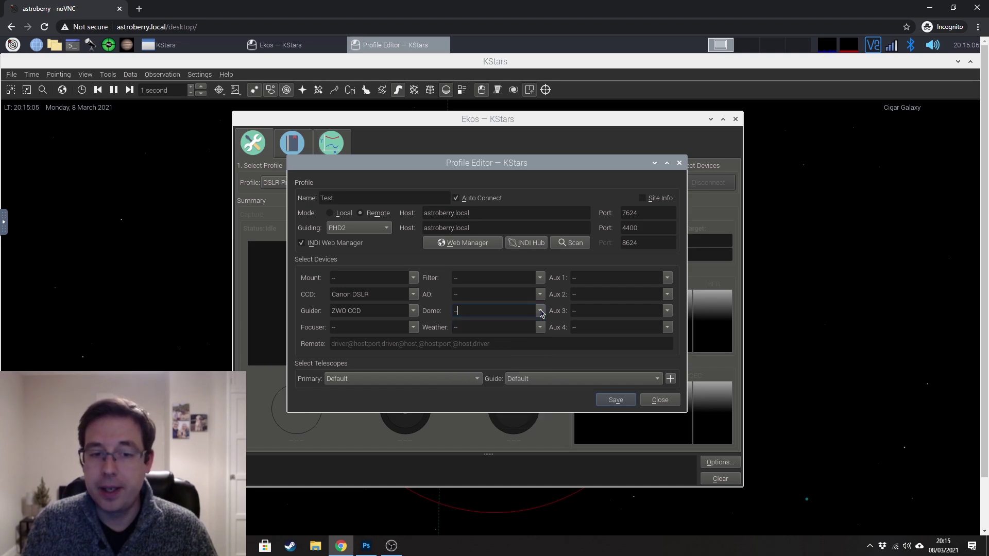
Set primary telescope to Sky-Watcher Evostar 72ED and keep the guide telescope at Default
left_click(436, 380)
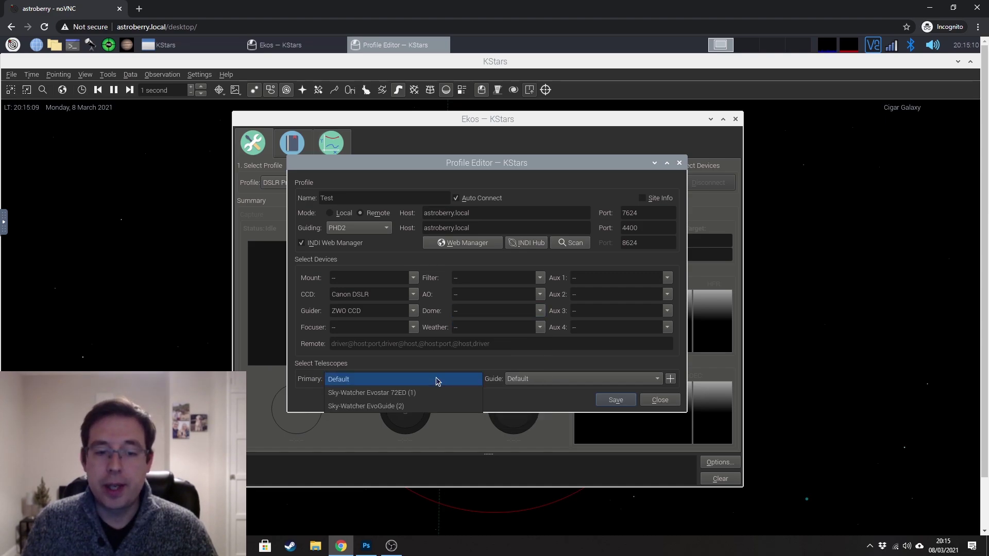
left_click(414, 394)
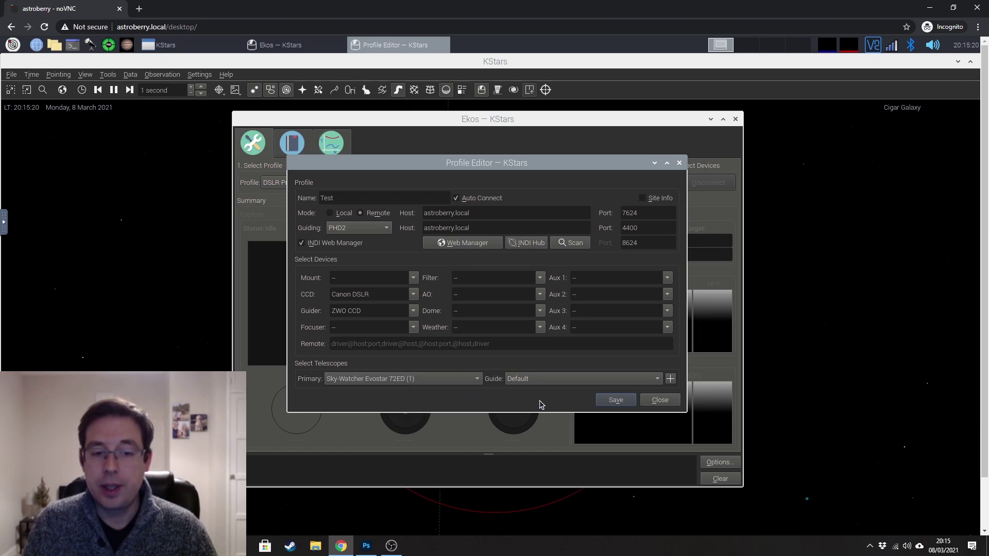
left_click(571, 382)
left_click(572, 379)
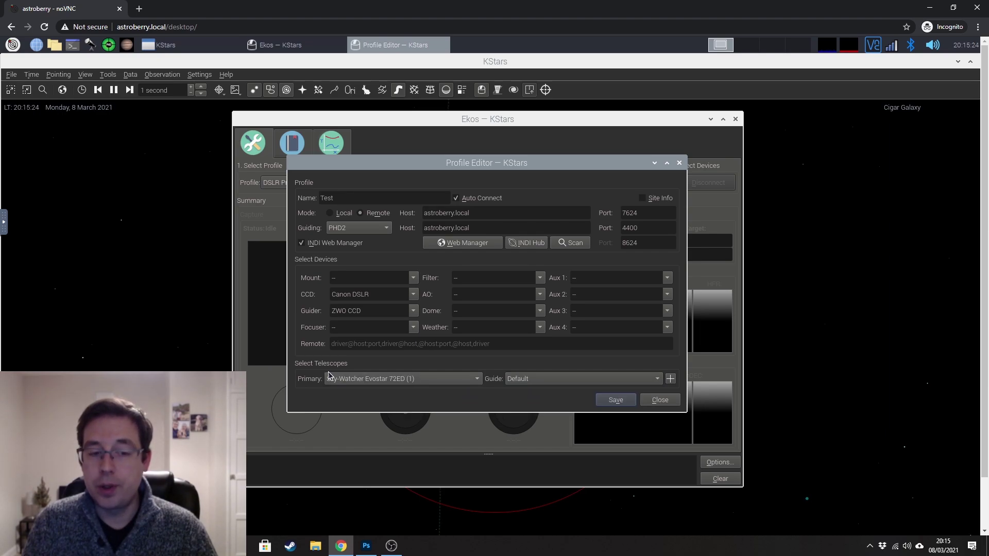
Close the equipment configuration and Profile Editor, then select DSLR Profile v2 in Ekos
left_click(671, 380)
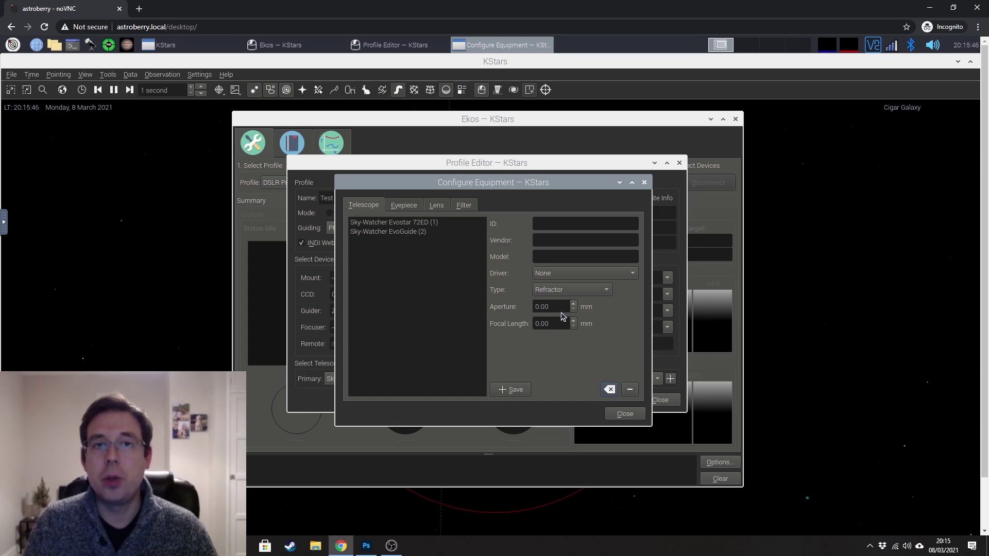
left_click(625, 414)
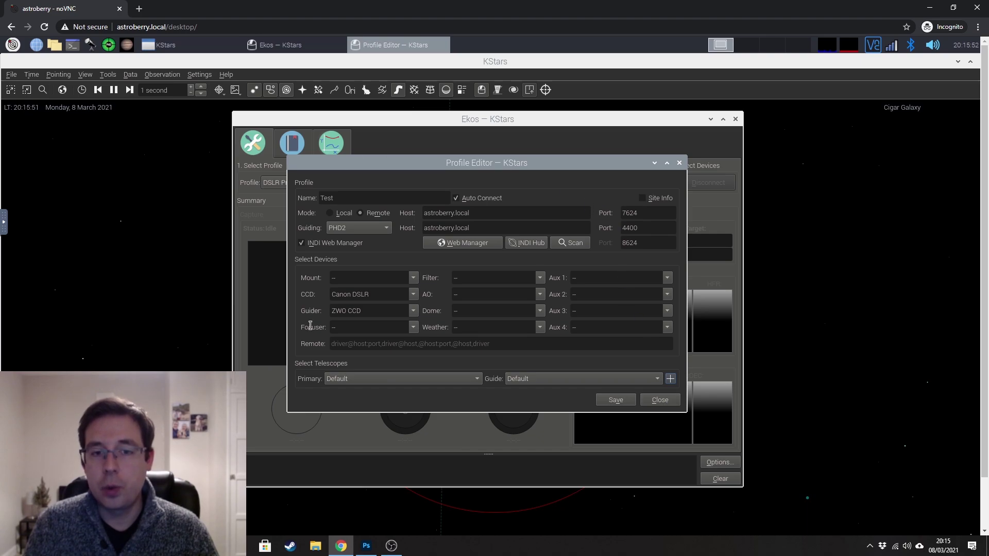
left_click(660, 400)
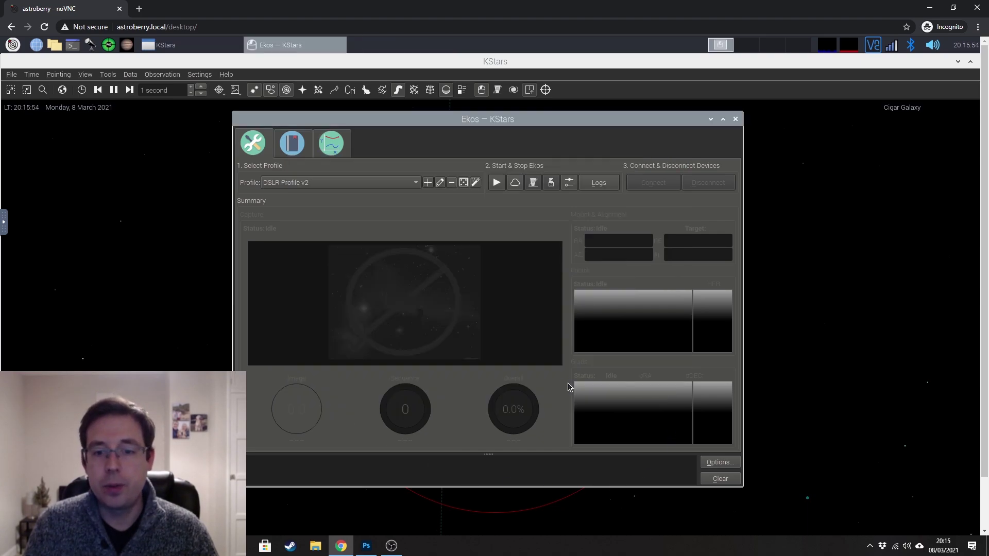
left_click(328, 183)
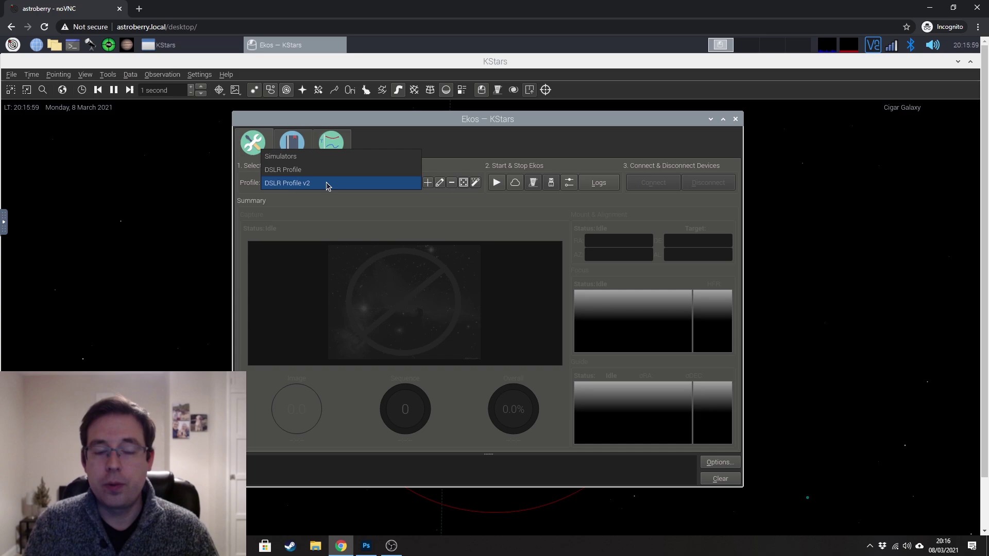
left_click(328, 183)
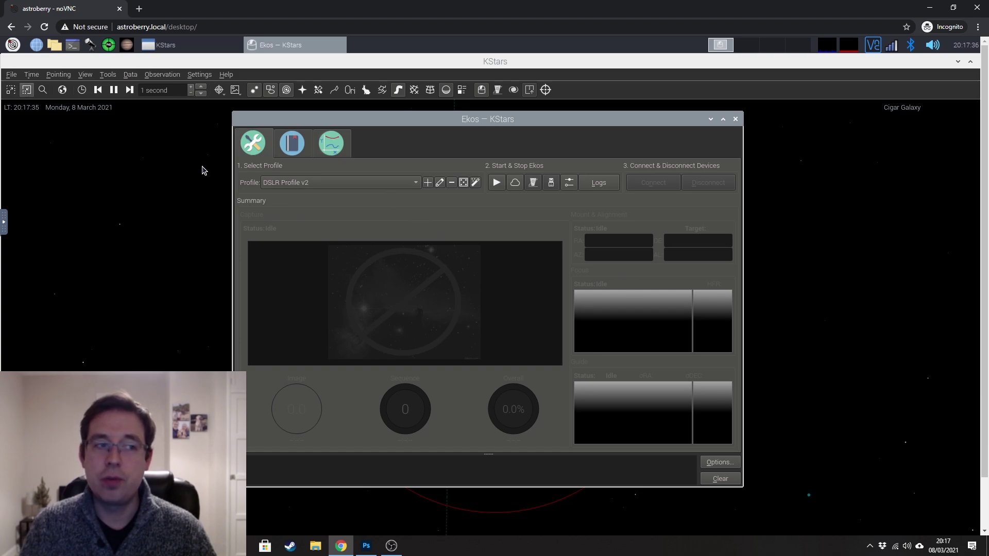
left_click(14, 45)
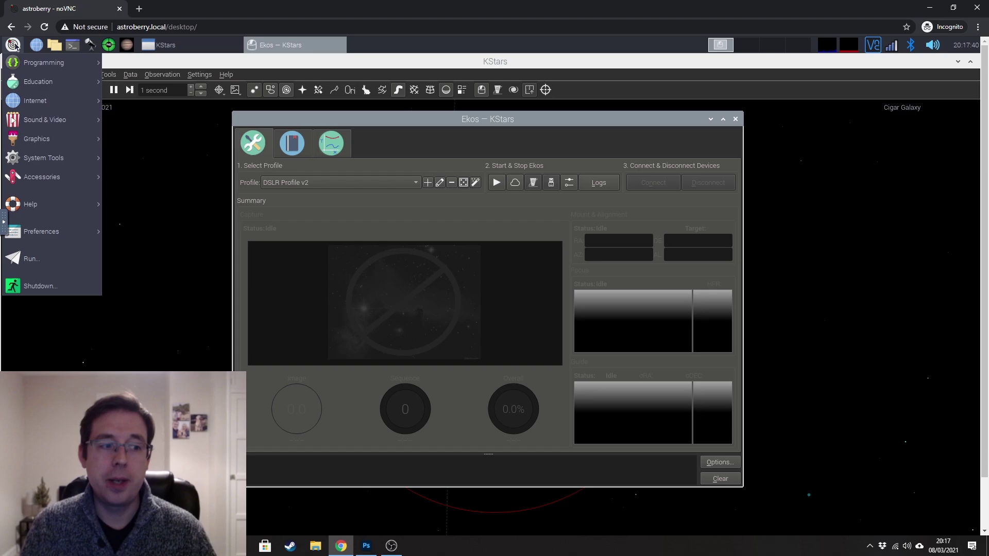
left_click(57, 288)
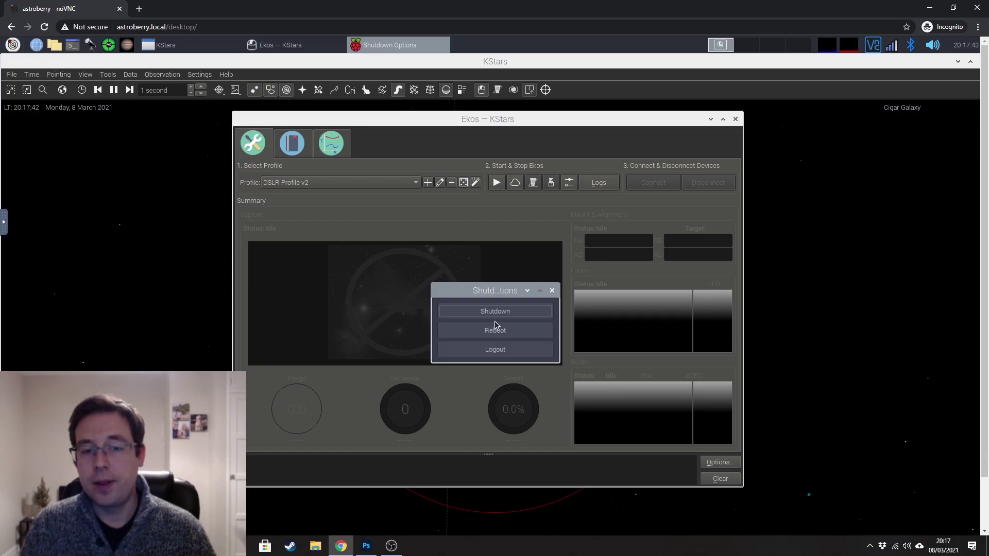
left_click(552, 290)
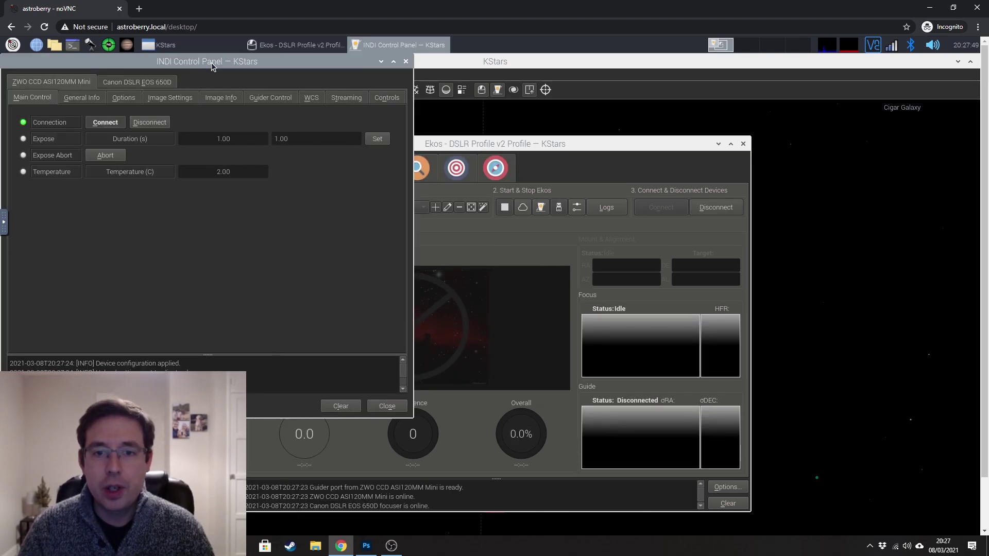
left_click_drag(211, 66, 355, 135)
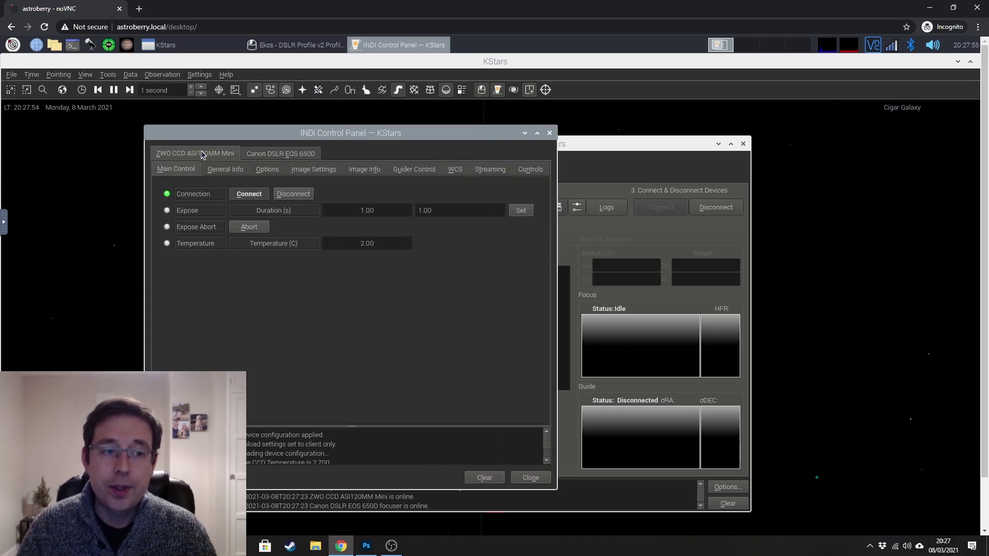
left_click(282, 153)
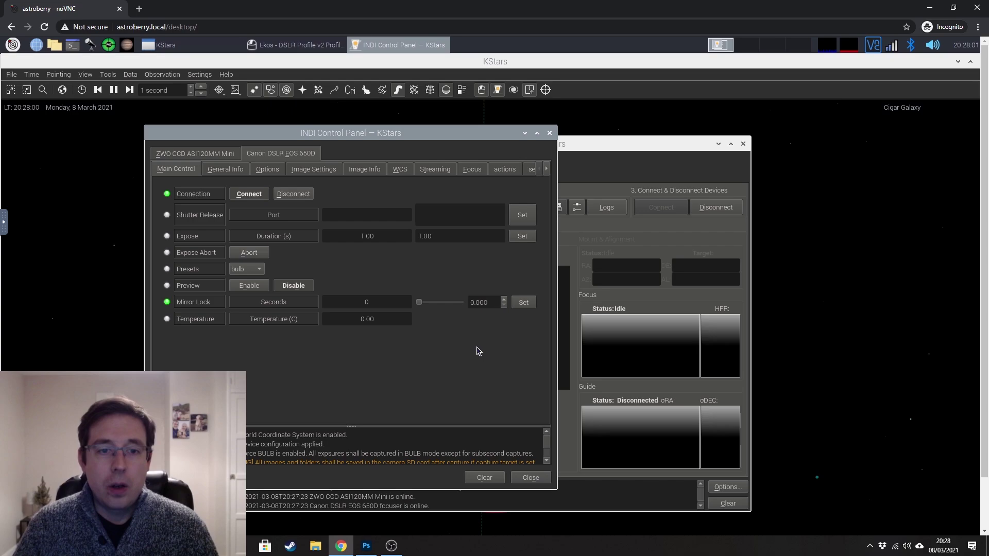
left_click(269, 171)
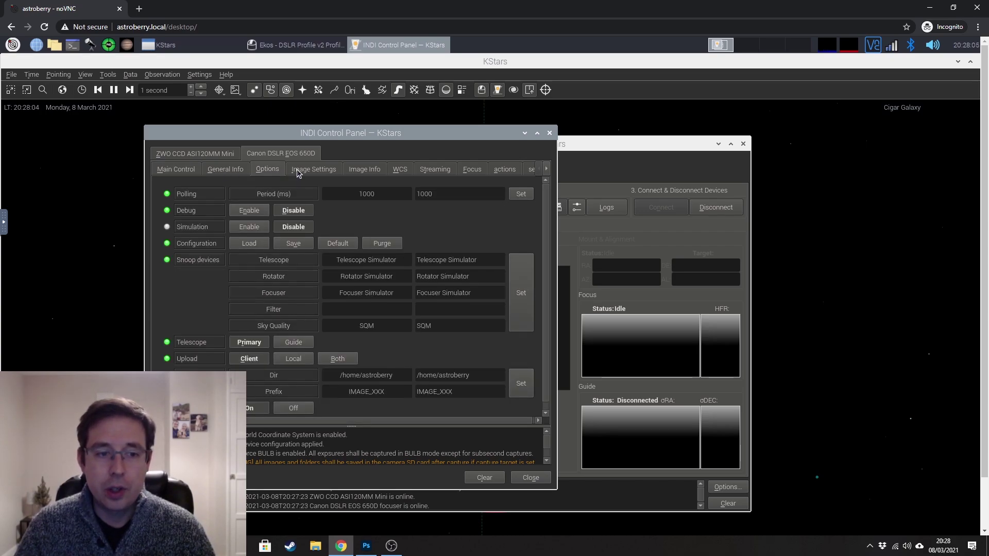
left_click(297, 171)
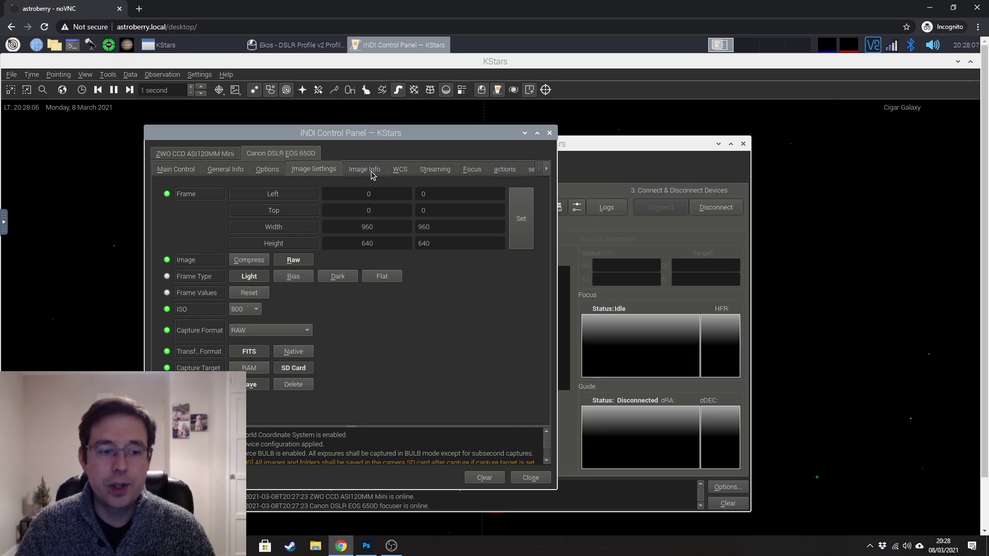
left_click(373, 175)
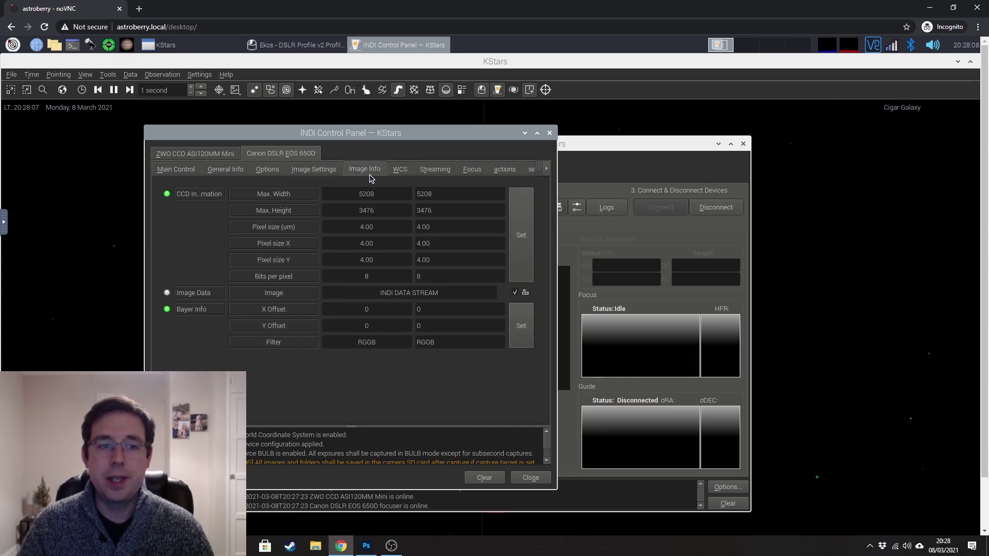
left_click(166, 173)
left_click(184, 157)
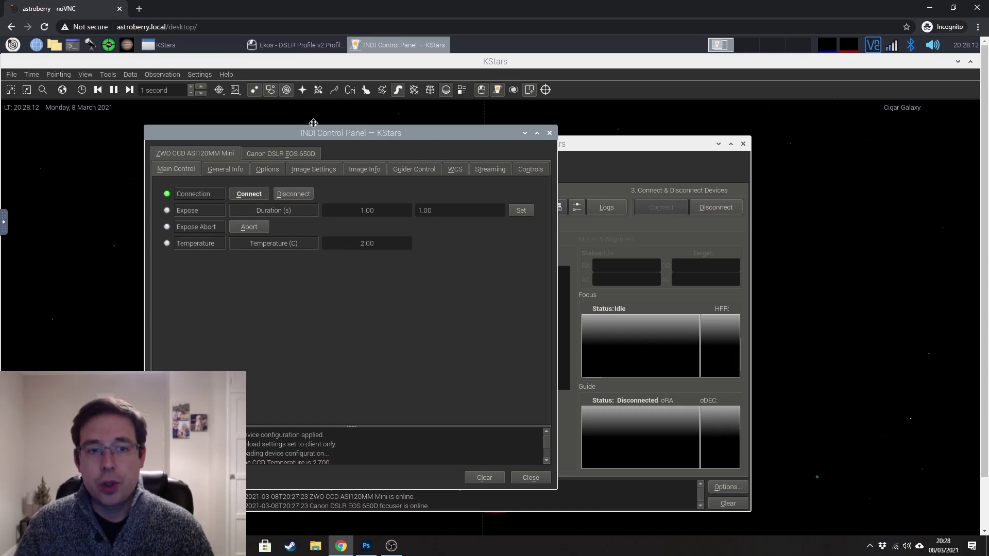
left_click_drag(313, 123, 328, 145)
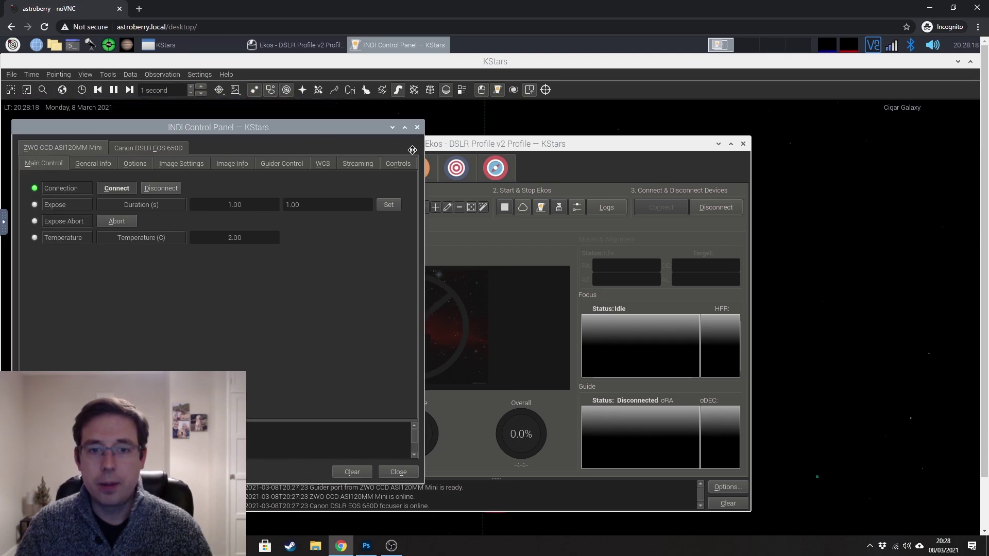
Raise Ekos, browse the Capture, Scheduler and Analyze modules, and return to Capture for the EOS 650D
left_click(519, 148)
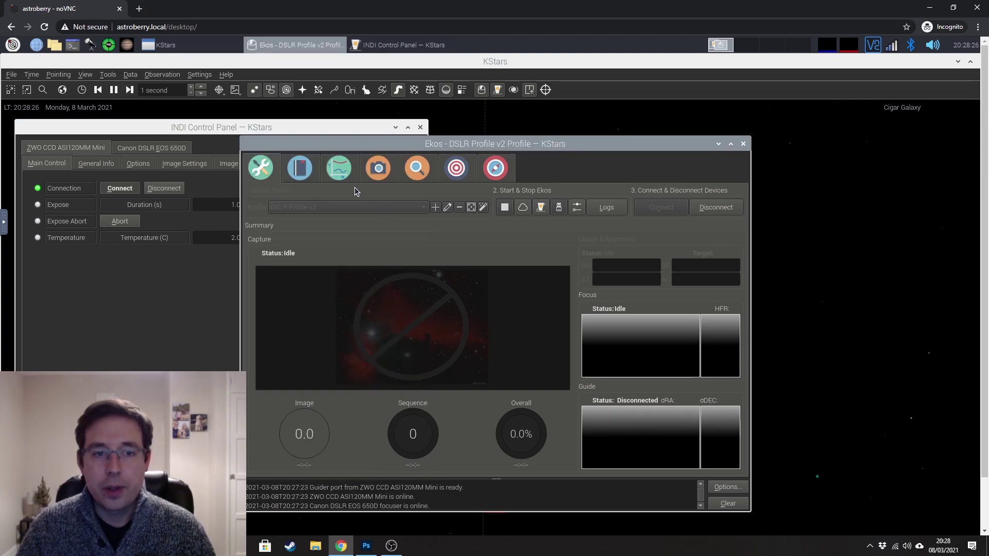
left_click(378, 166)
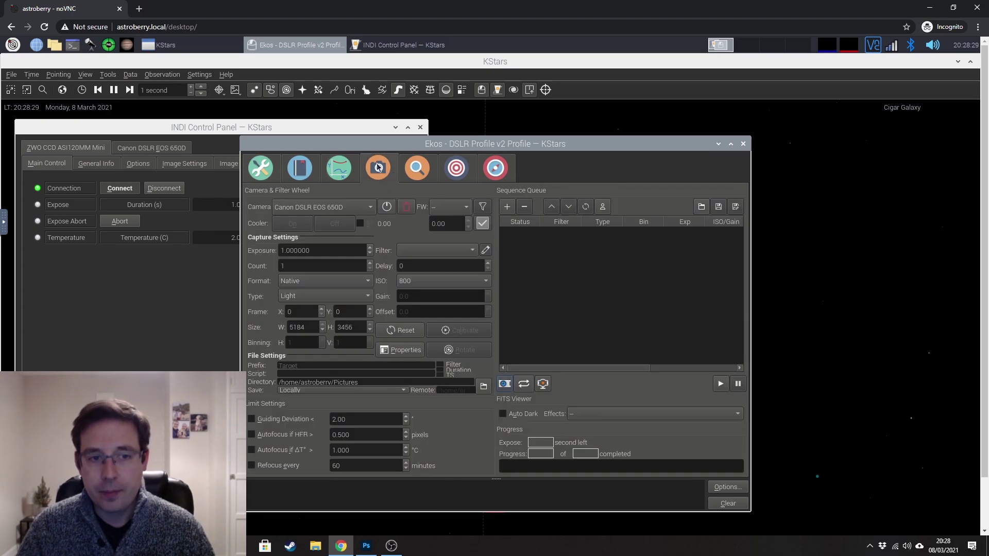
left_click(304, 170)
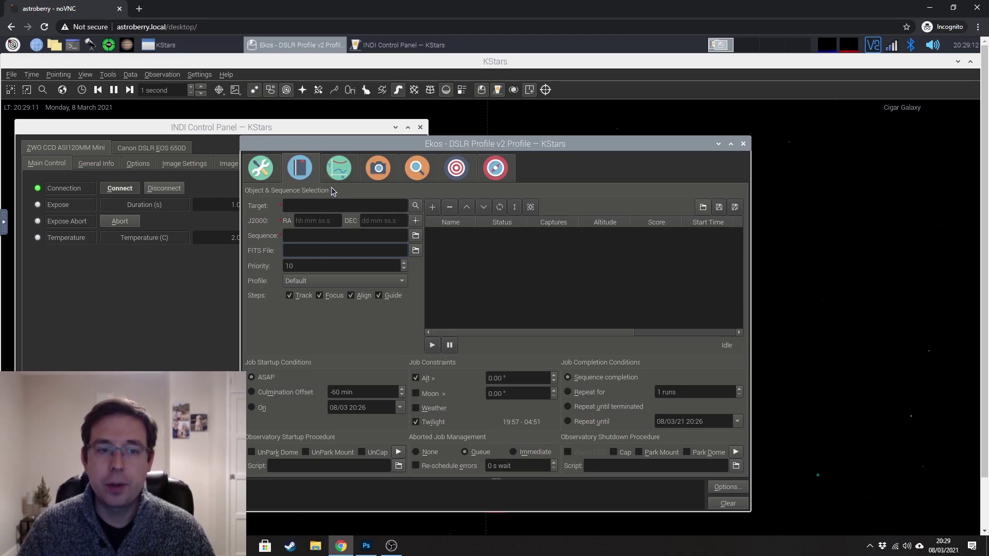
left_click(339, 170)
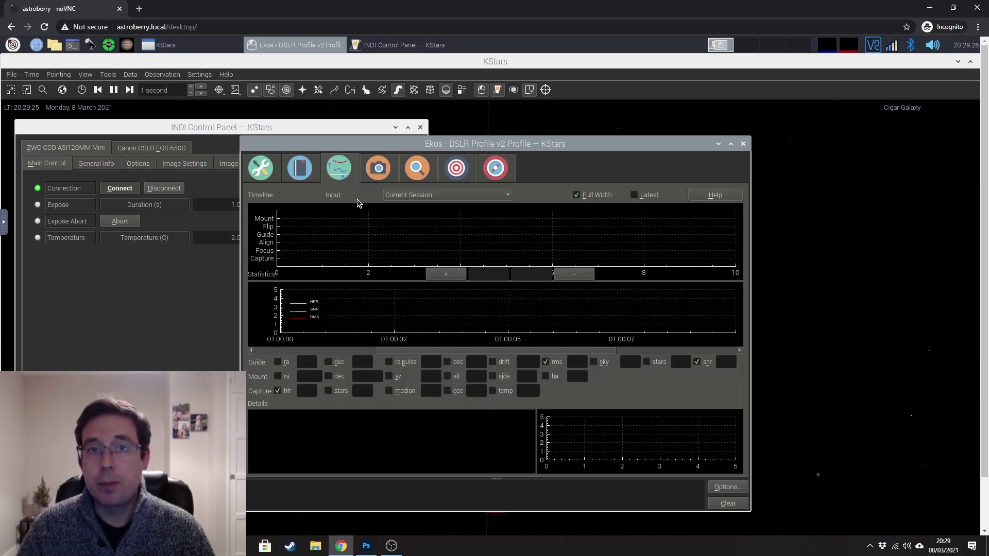
left_click(378, 170)
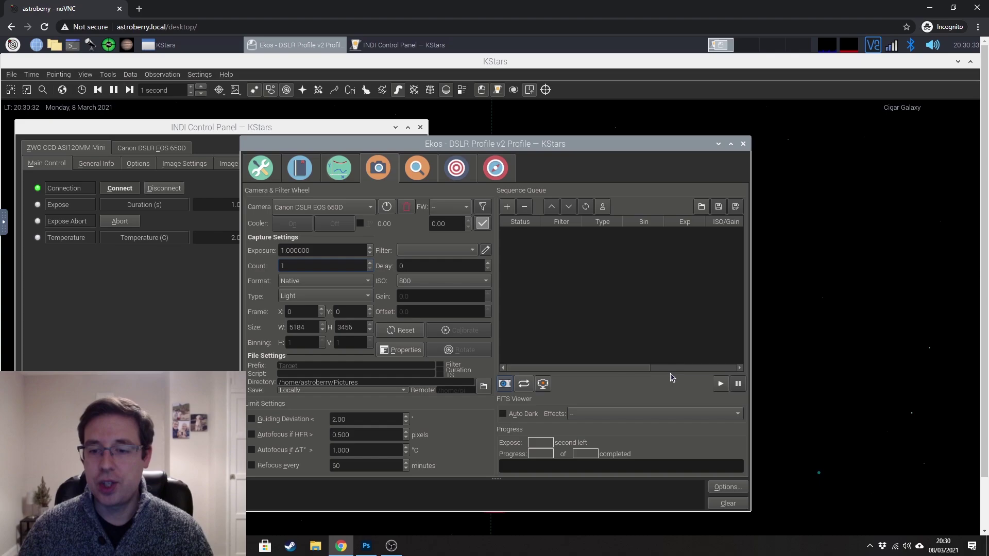
left_click(414, 266)
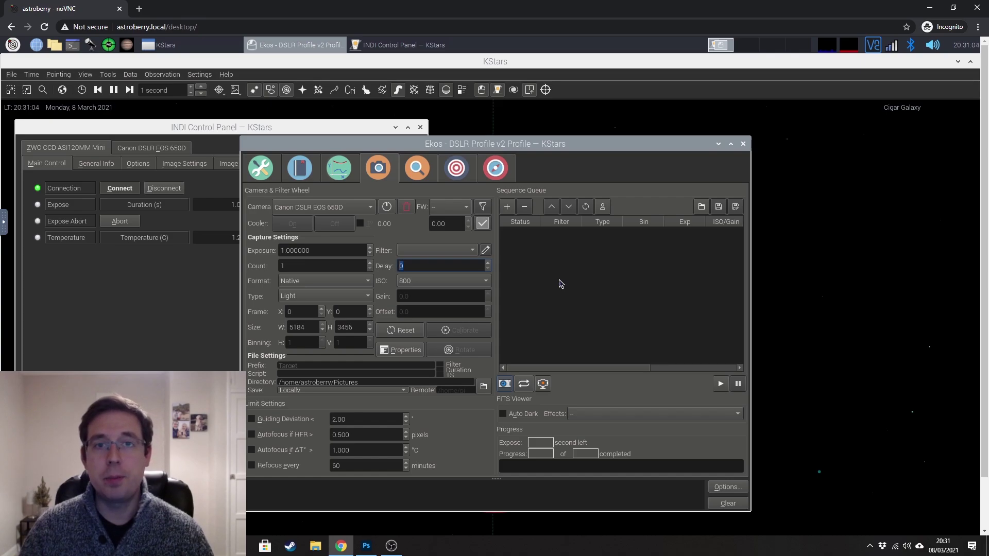
Keep Native format and Light frames, and change the Canon DSLR's ISO from 800 to 1600
left_click(319, 281)
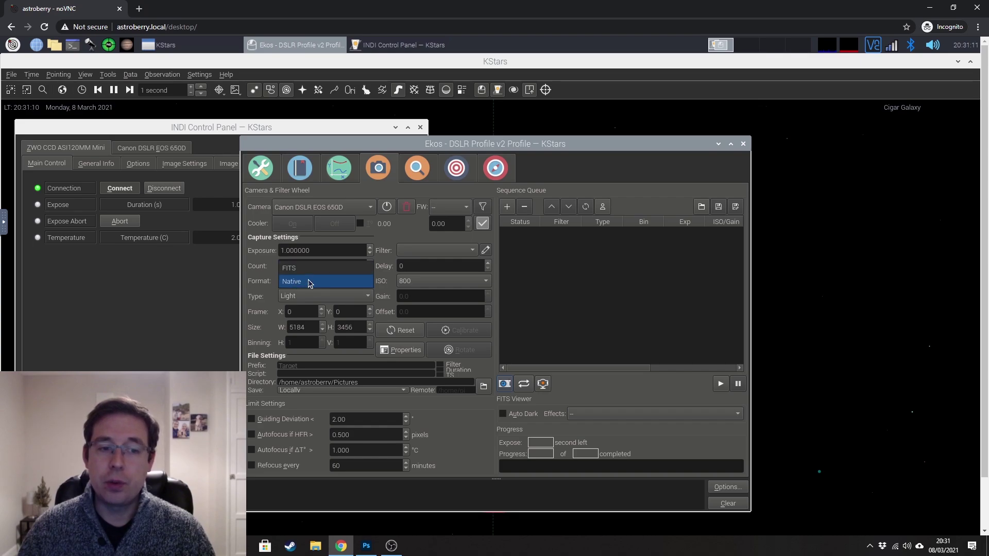
left_click(259, 285)
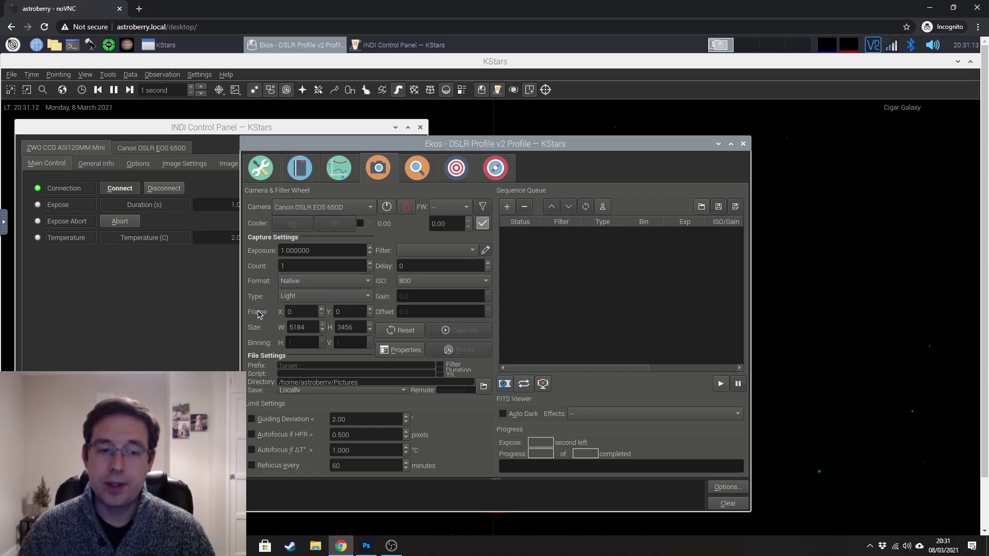
left_click(349, 301)
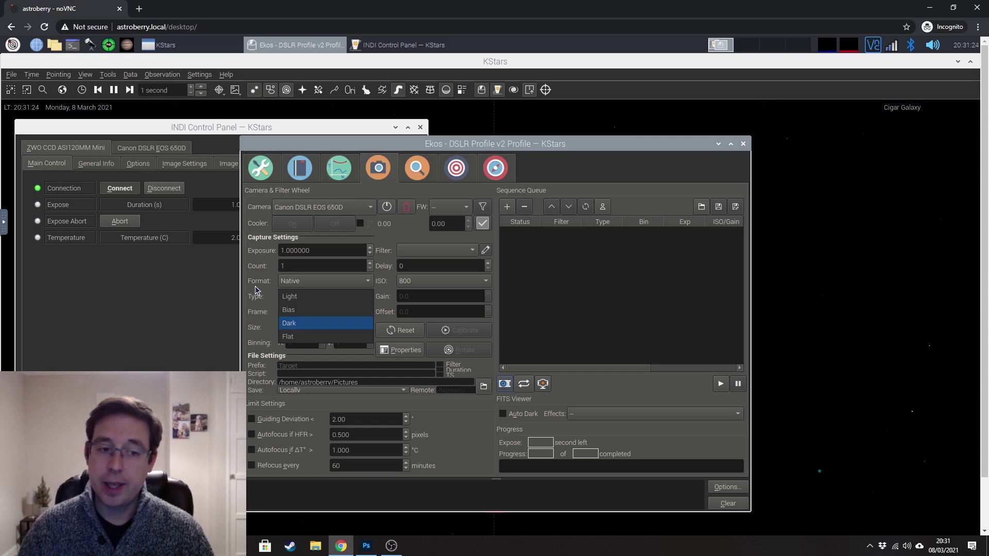
left_click(305, 299)
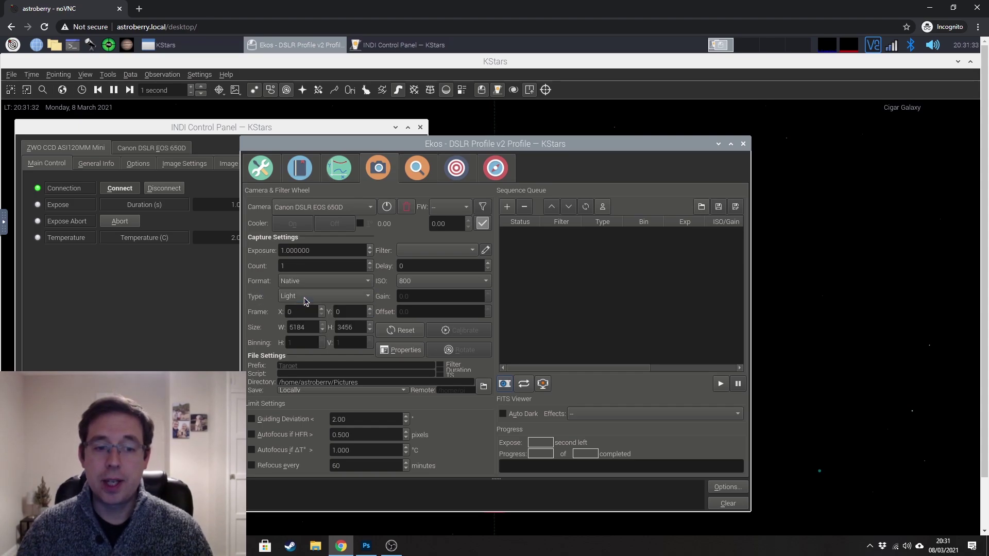
left_click(452, 283)
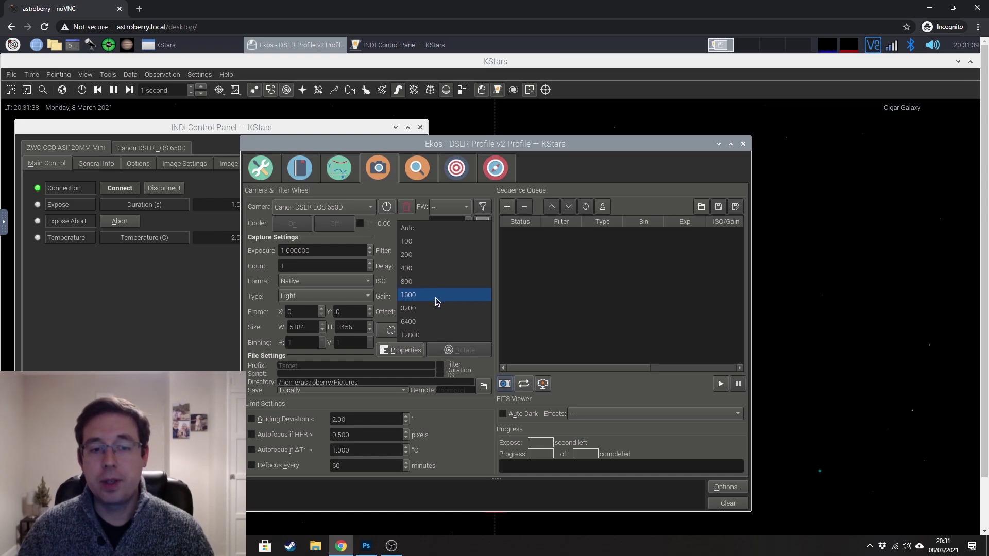
left_click(438, 296)
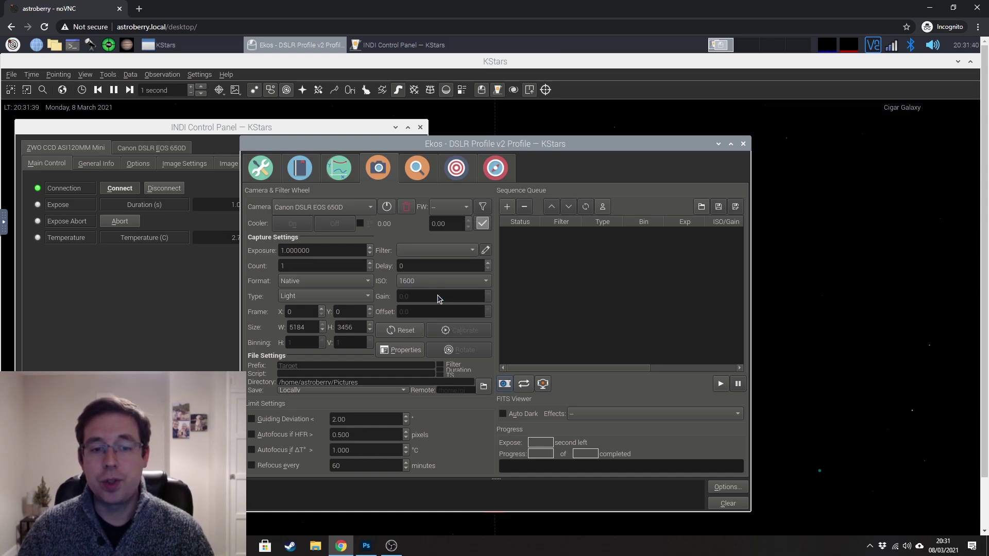
left_click(381, 390)
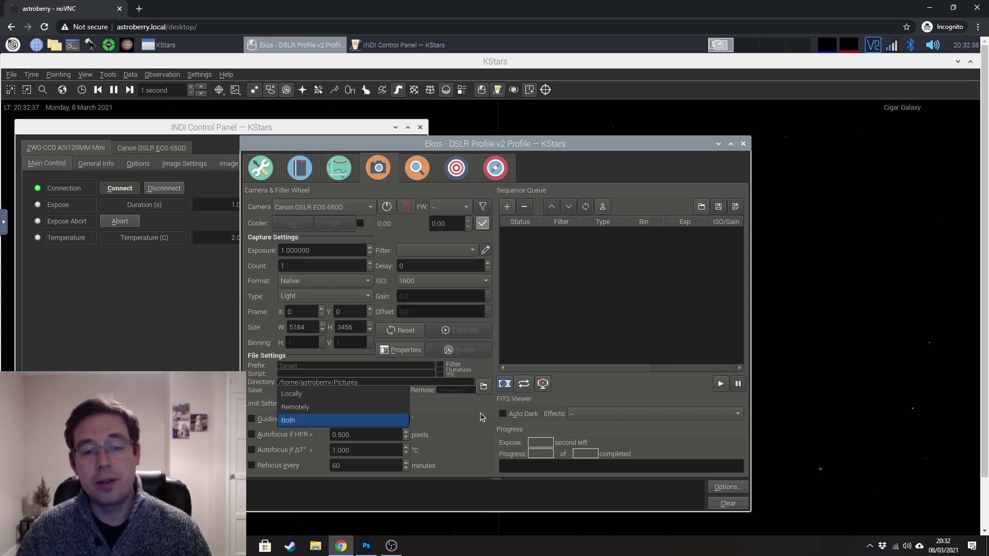
left_click(362, 395)
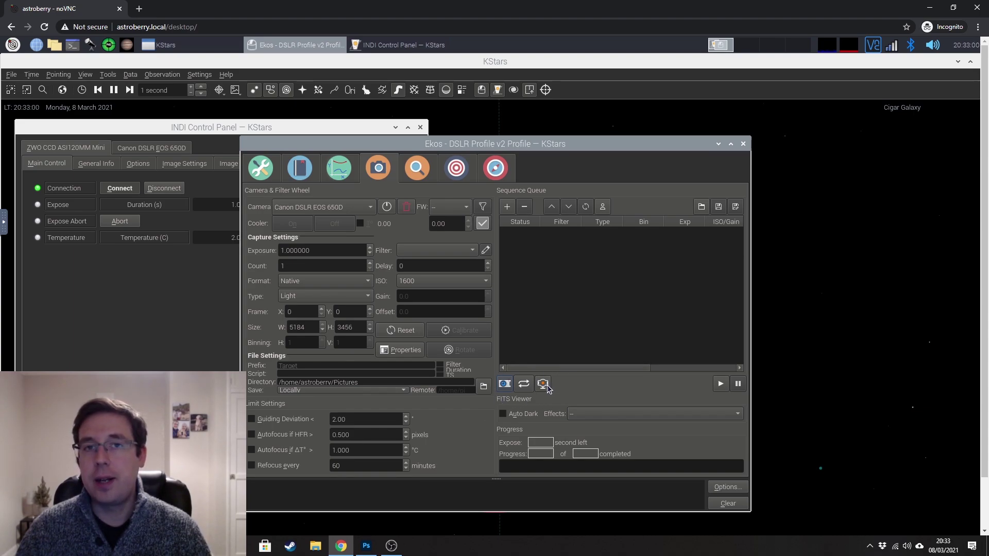
left_click(545, 385)
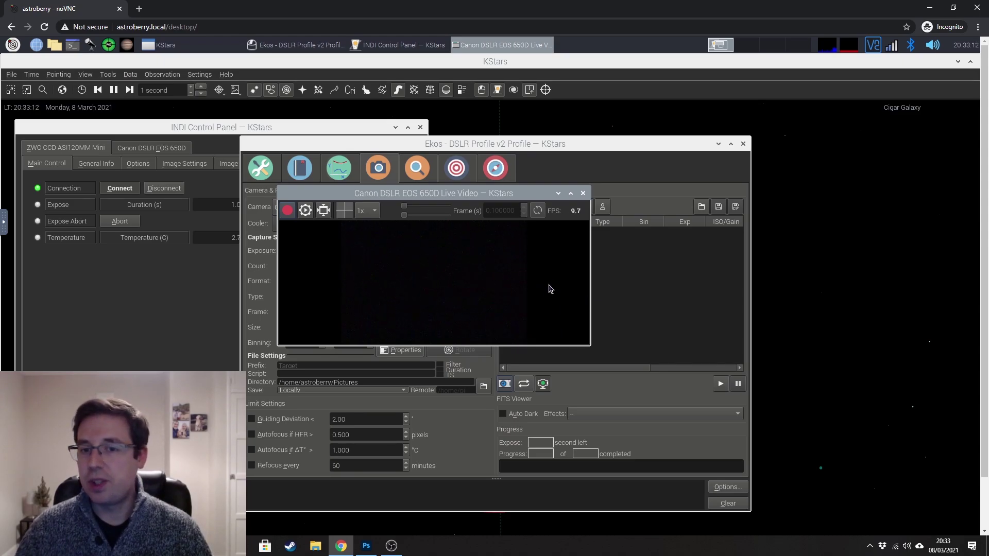
left_click(583, 193)
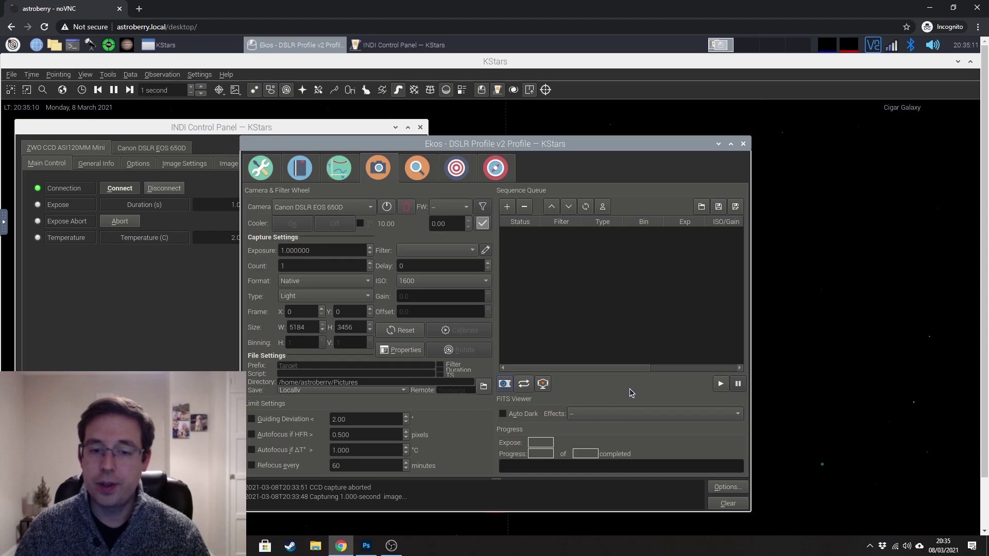
Set the FITS Viewer preview effect to Auto Stretch
left_click(598, 416)
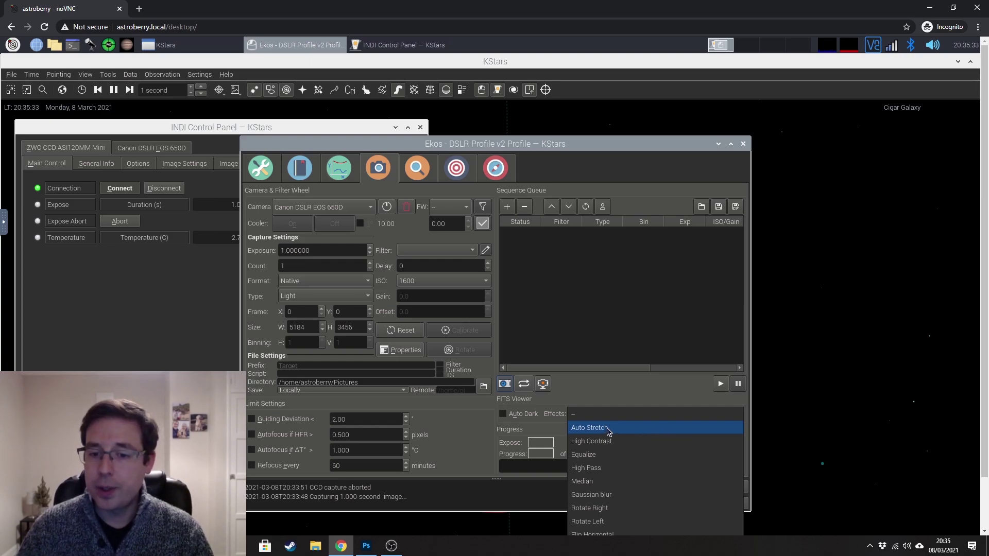
left_click(624, 432)
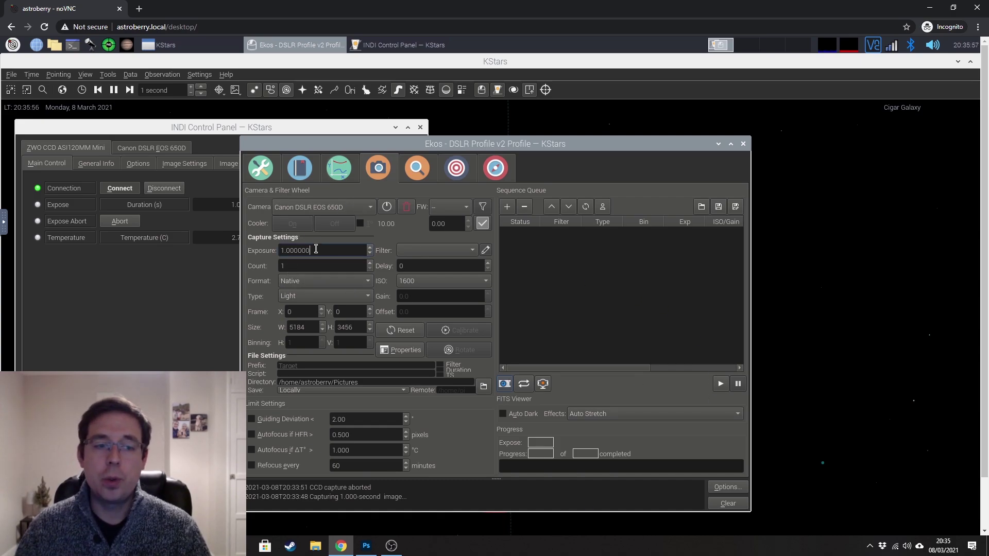
Enter exposure 180 seconds, count 150 and delay 5 seconds for the Light job
left_click_drag(318, 251, 273, 250)
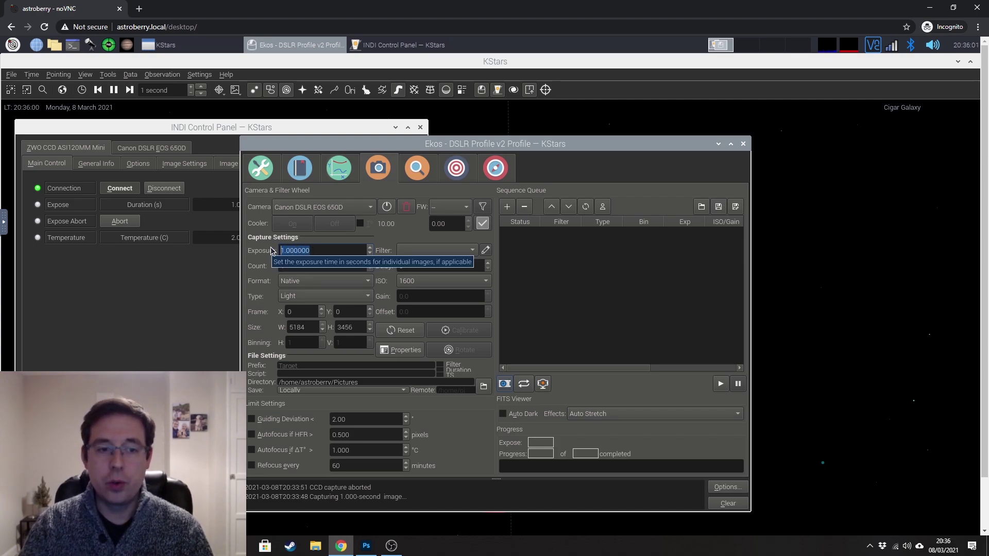
type("180")
key("Return")
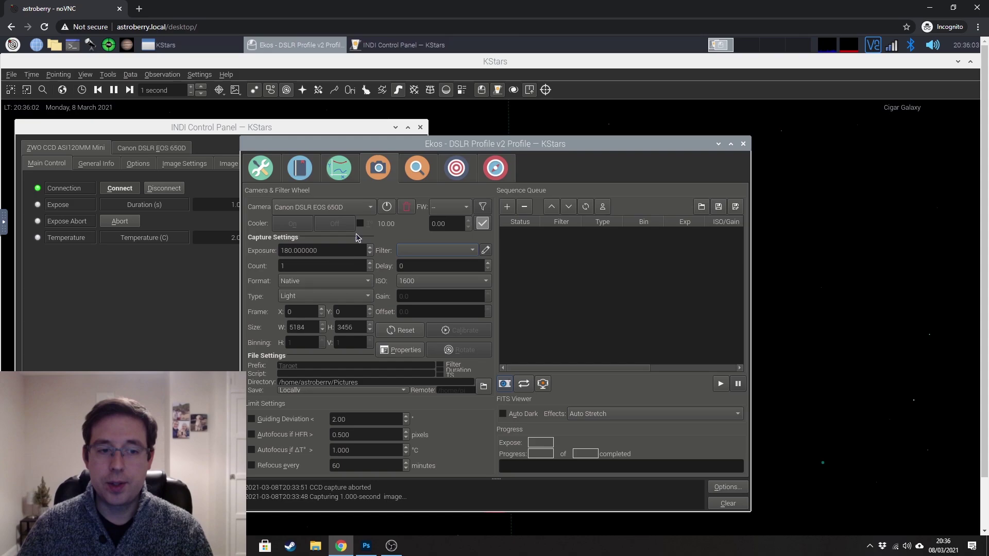
double_click(291, 266)
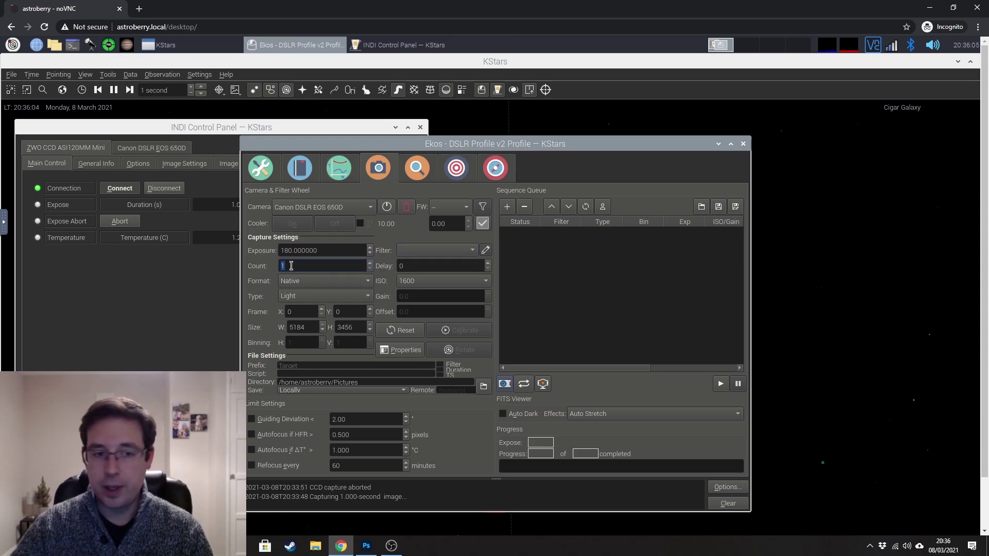
type("150")
double_click(409, 267)
type("5")
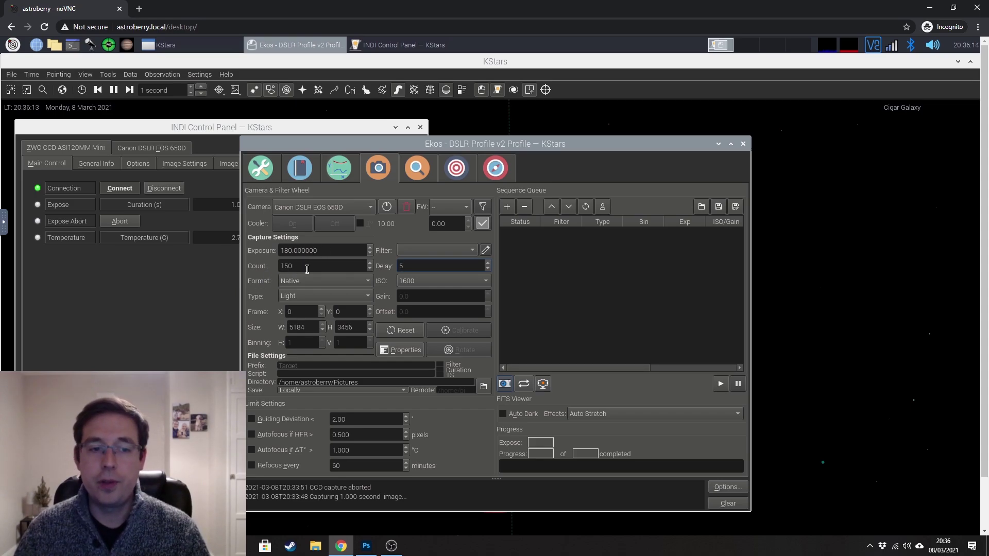
left_click(413, 267)
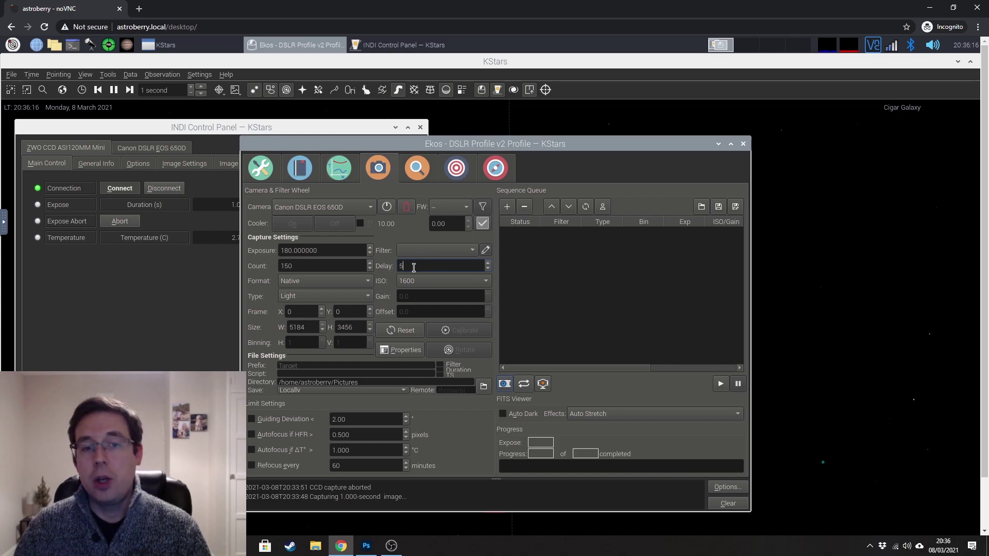
Start the 150 × 180 s Light sequence at ISO 1600
left_click(721, 384)
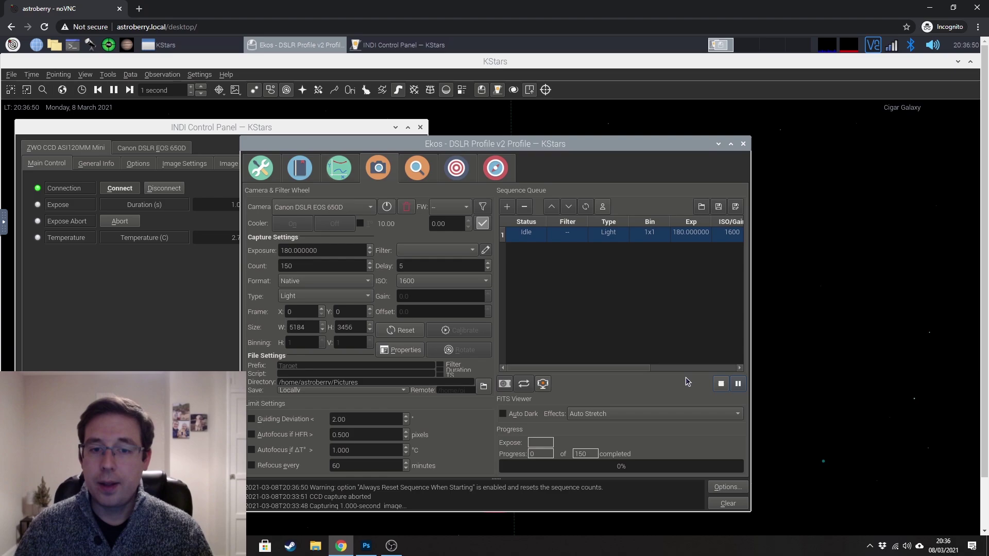